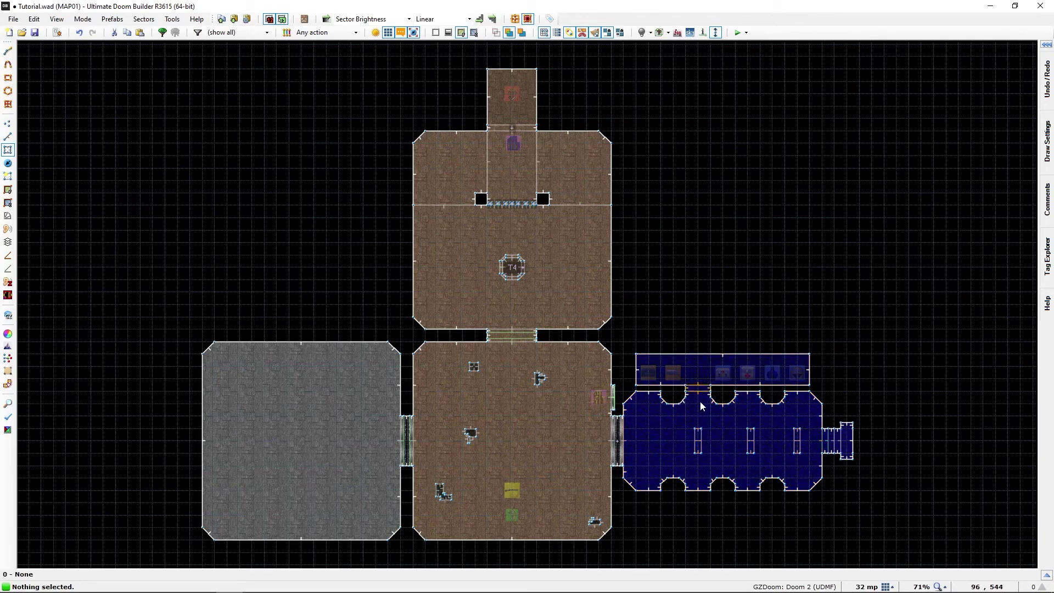
- Examine the supply room and the disguised door wall leading to it from the blue hall in the 3D view
scroll(700, 430, up, 3)
scroll(686, 368, up, 3)
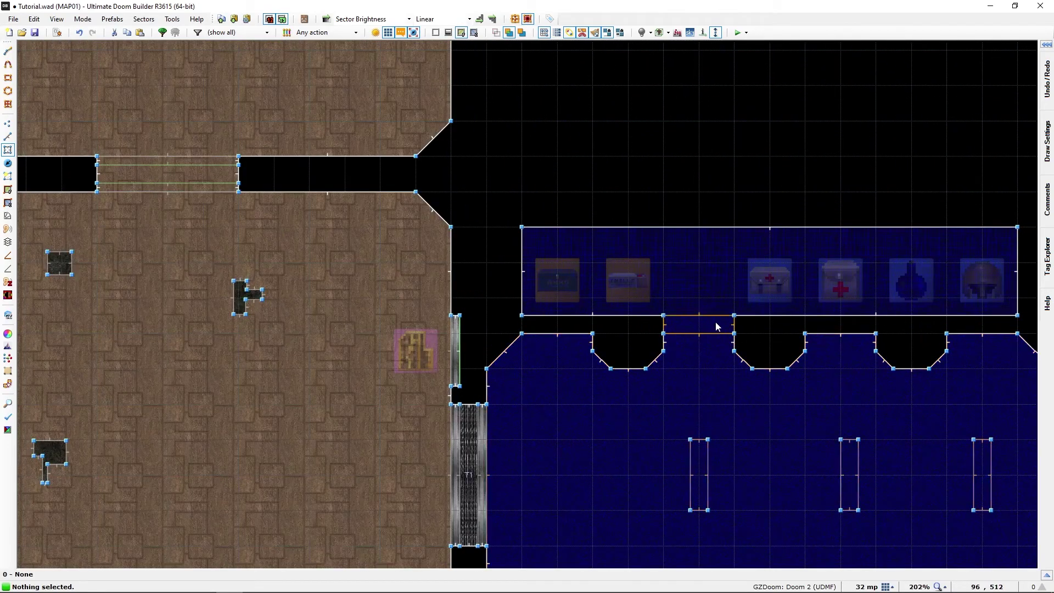
key(w)
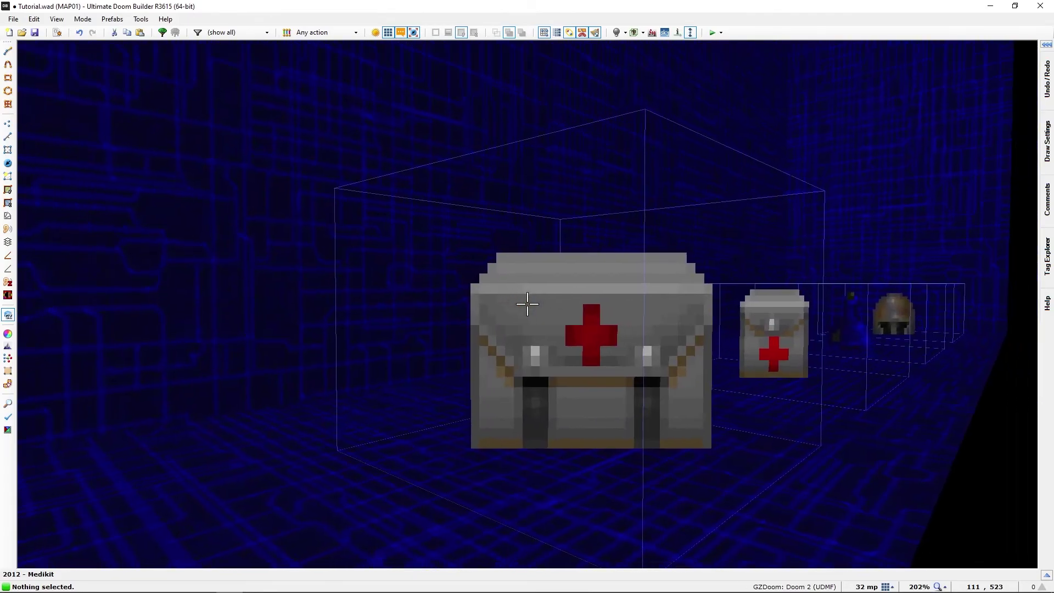
key(e)
key(d)
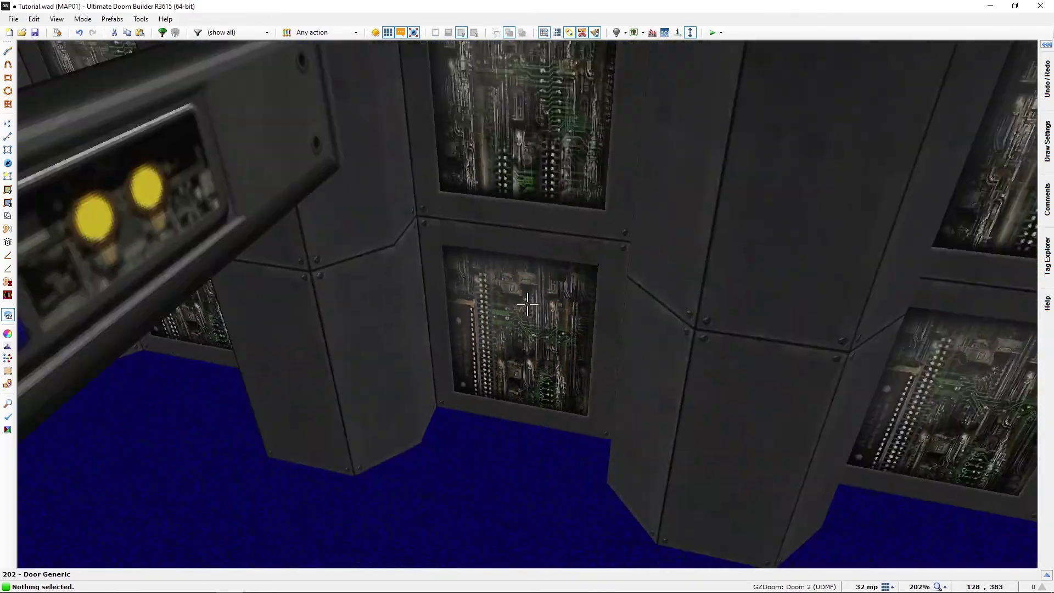
key(e)
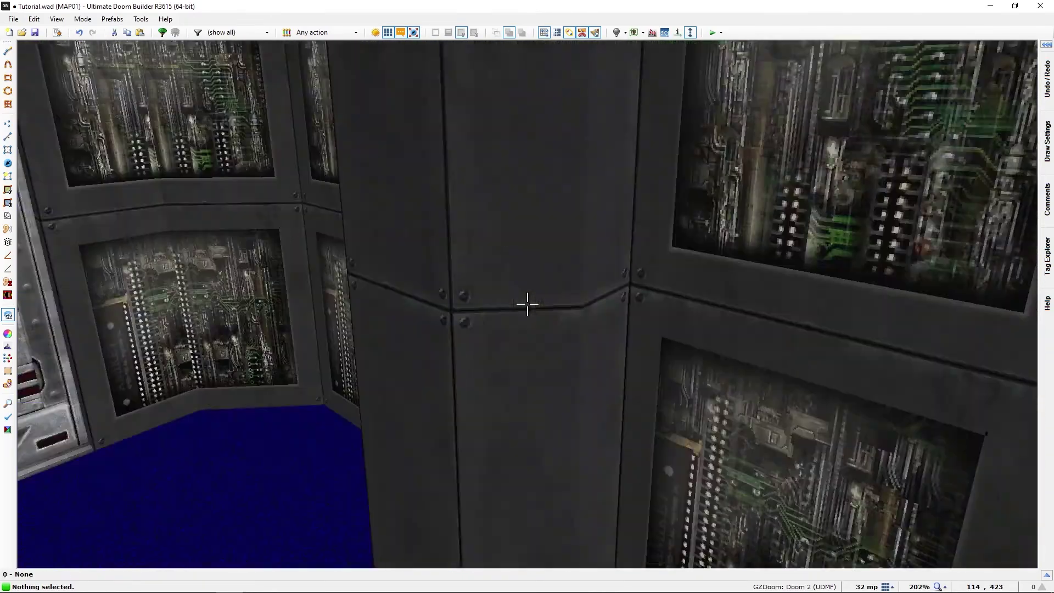
key(s)
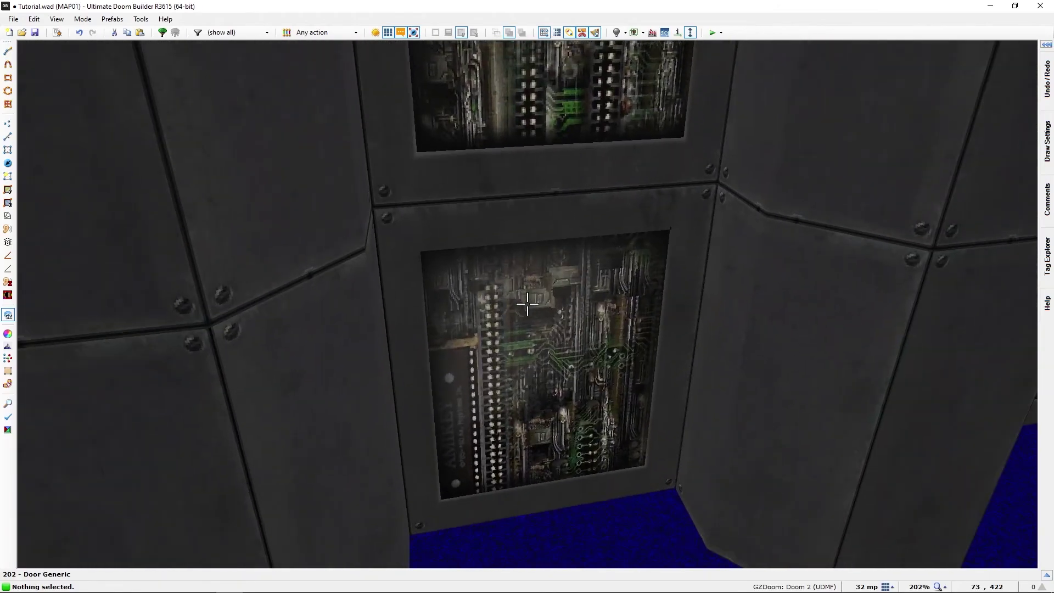
key(f)
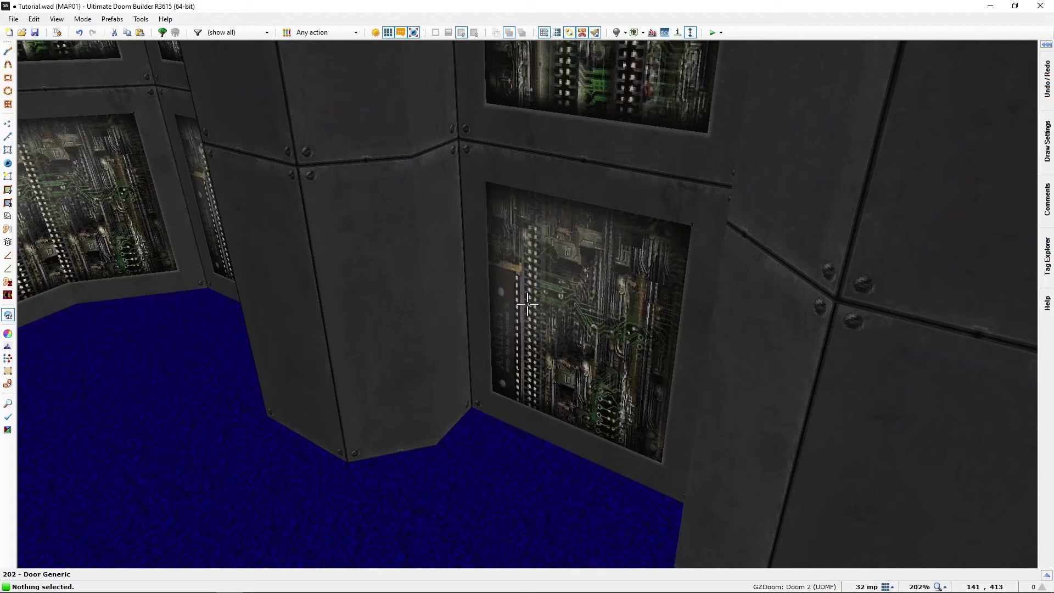
key(e)
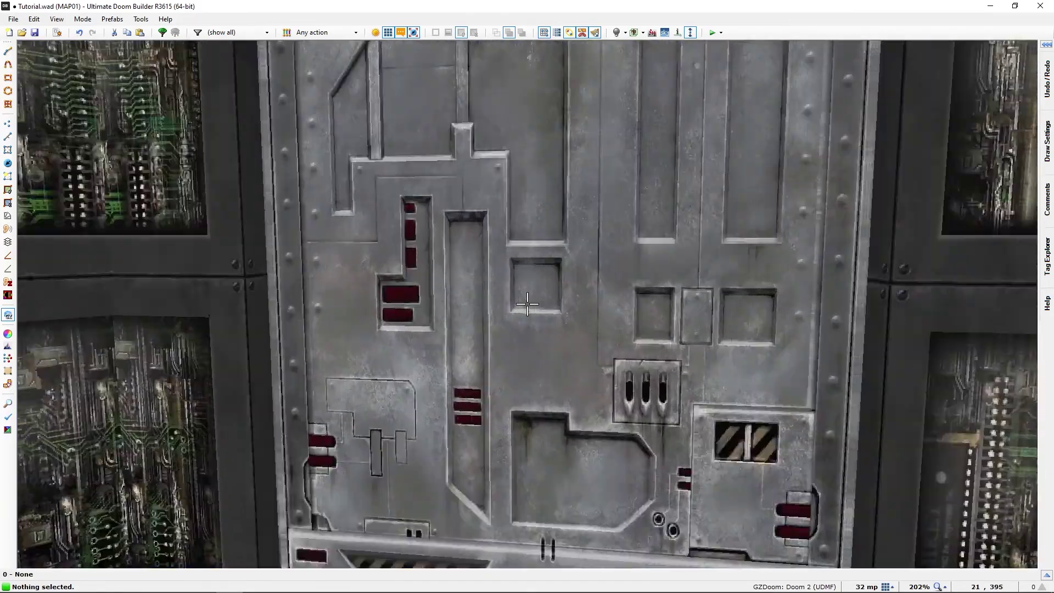
key(w)
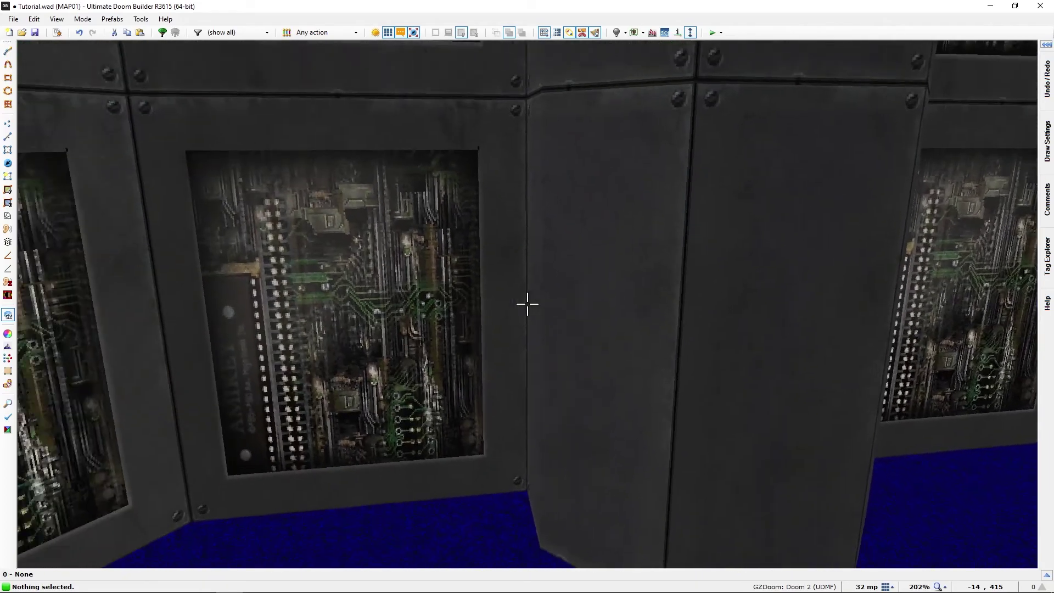
key(f)
key(w)
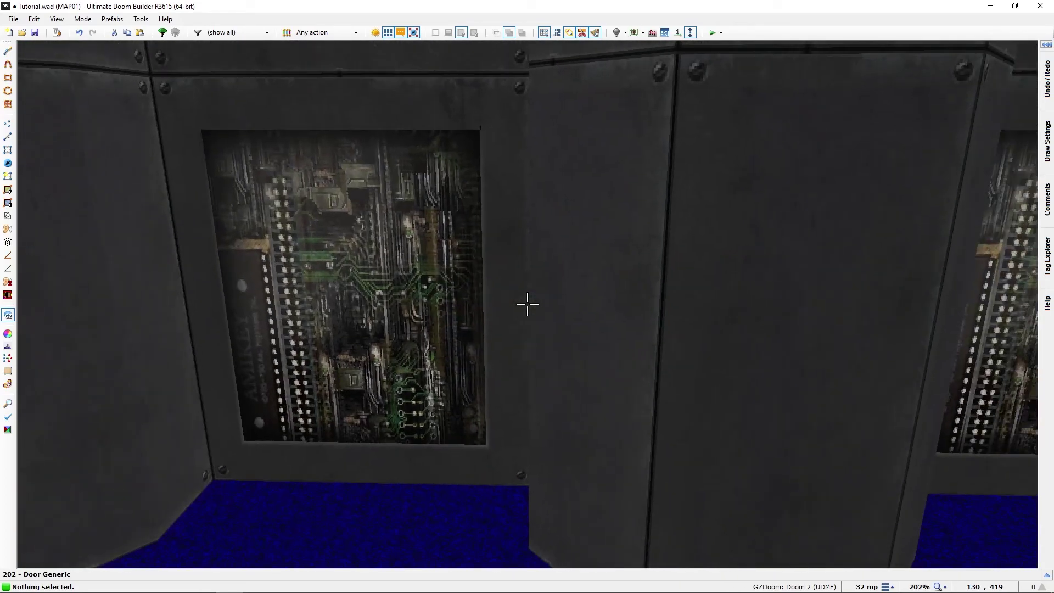
key(s)
key(s)
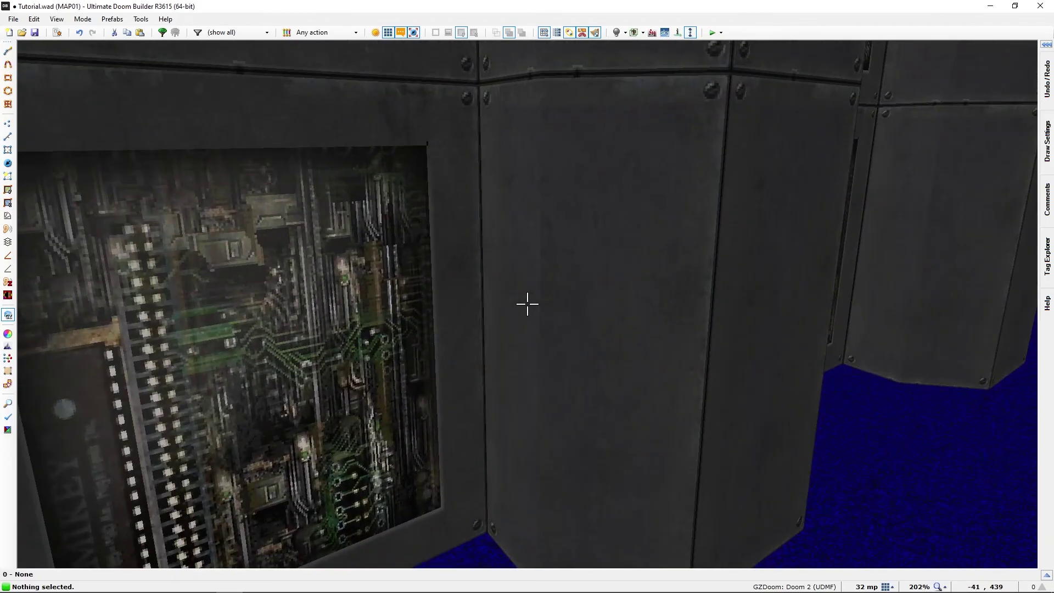
key(f)
key(f)
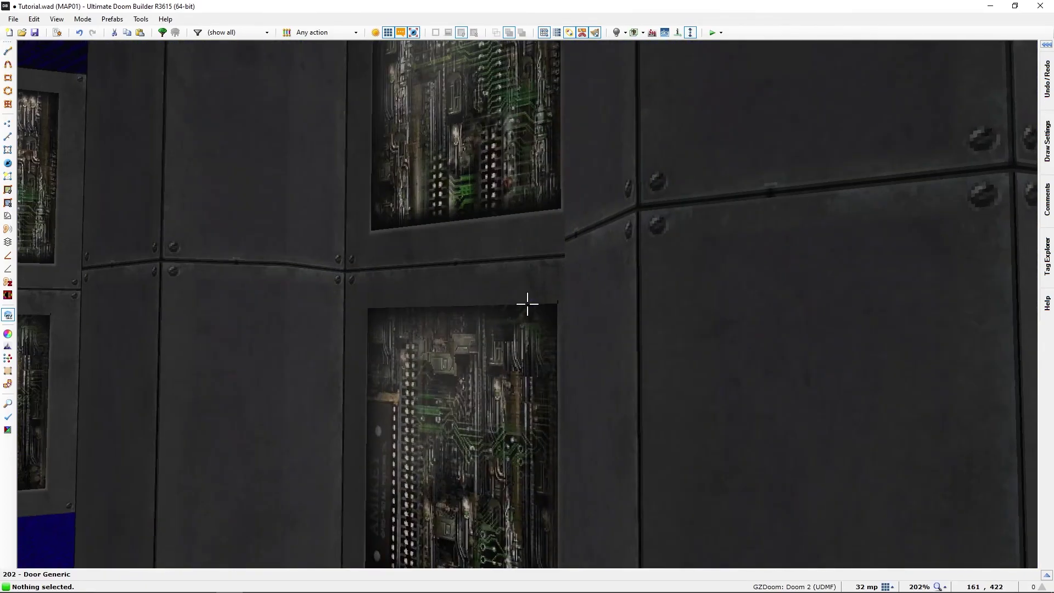
key(e)
key(d)
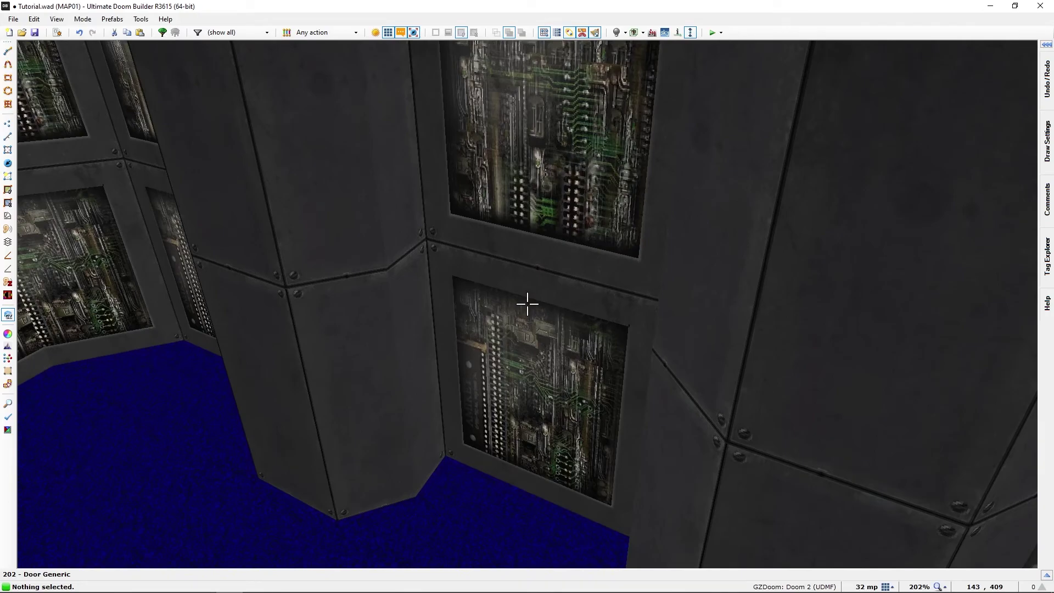
key(s)
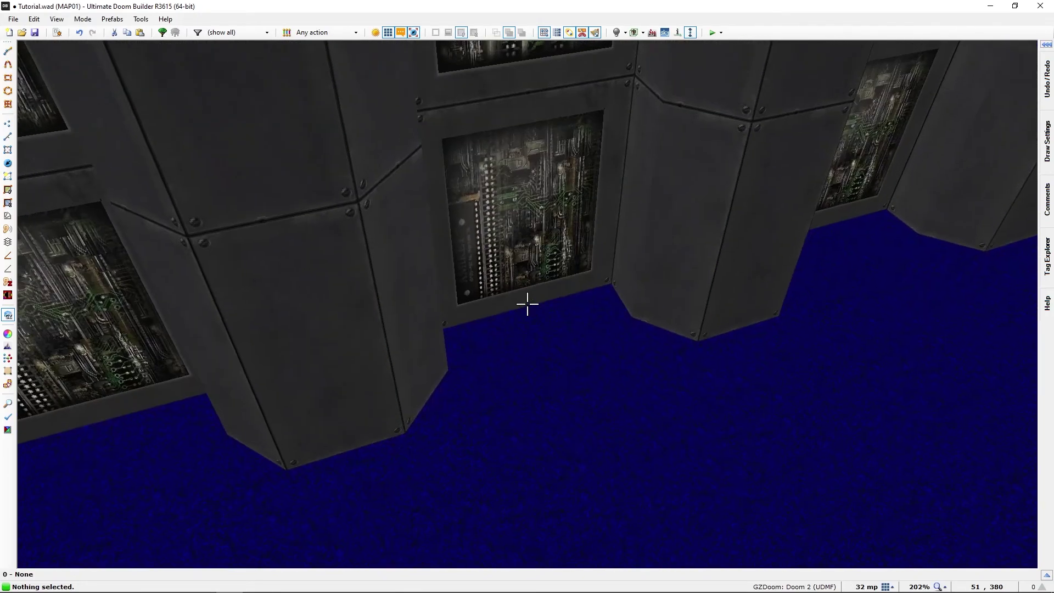
key(w)
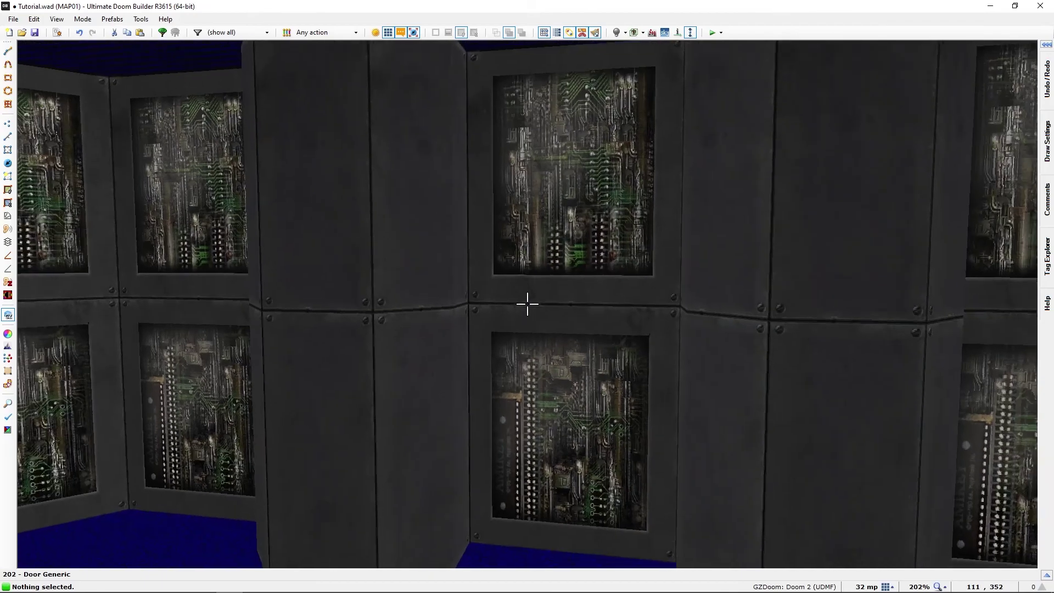
key(e)
key(d)
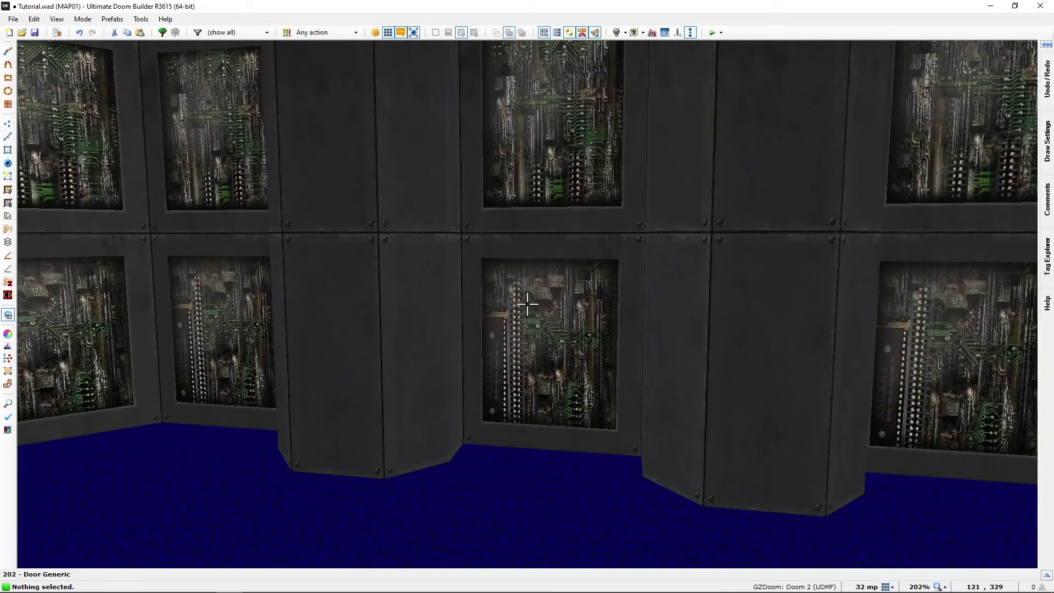
- Try shifting the disguised door's wall texture horizontally and reset its texture offsets to 0, 0
key(Left)
key(Left)
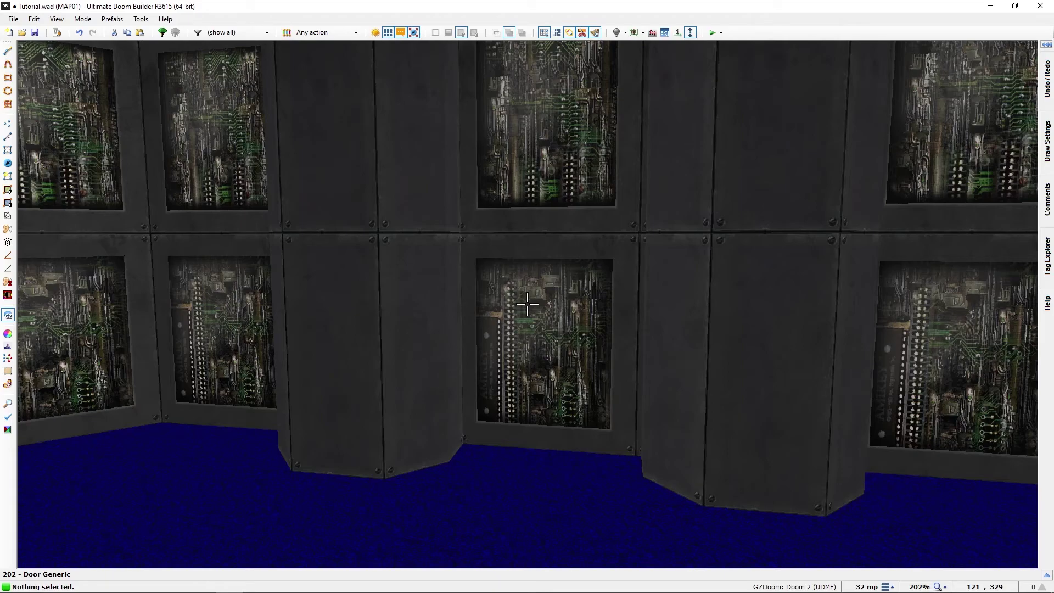
key(r)
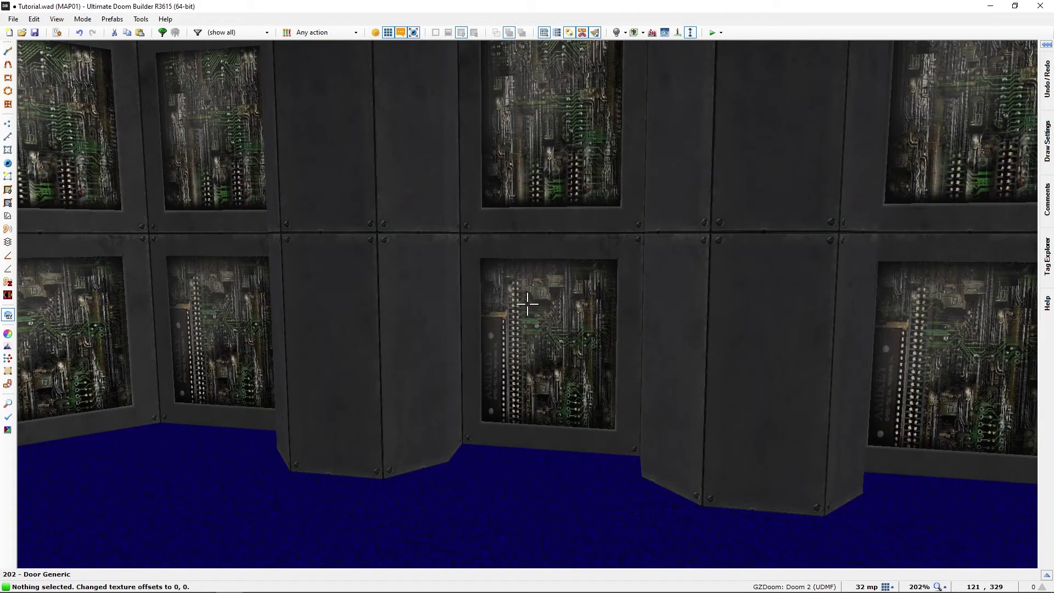
- Try lowering the disguised door wall's brightness to -32, and revert the brightness change
key(minus)
key(minus)
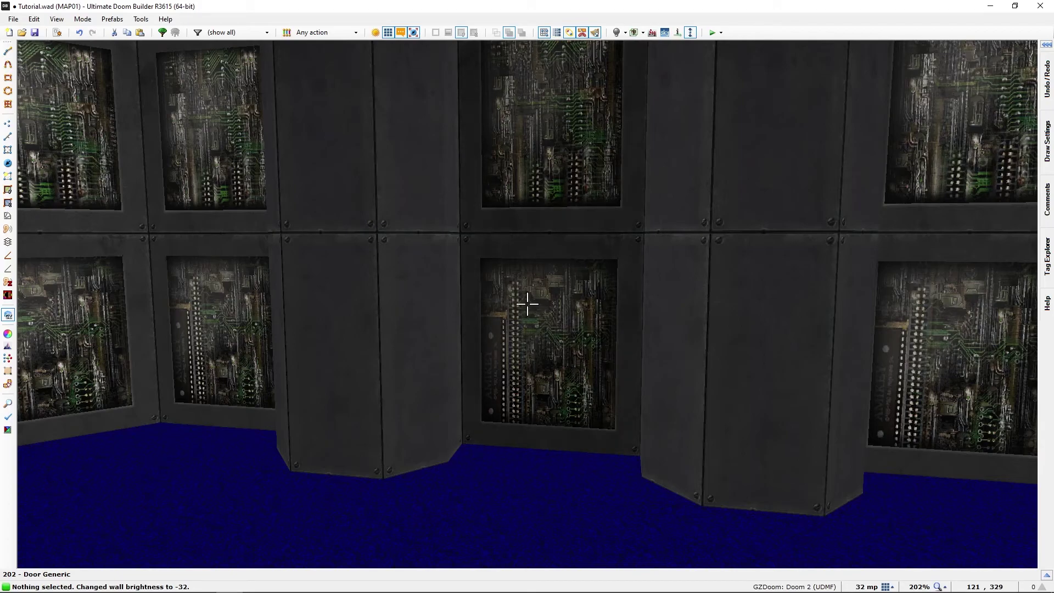
key(equal)
key(equal)
key(ctrl+z)
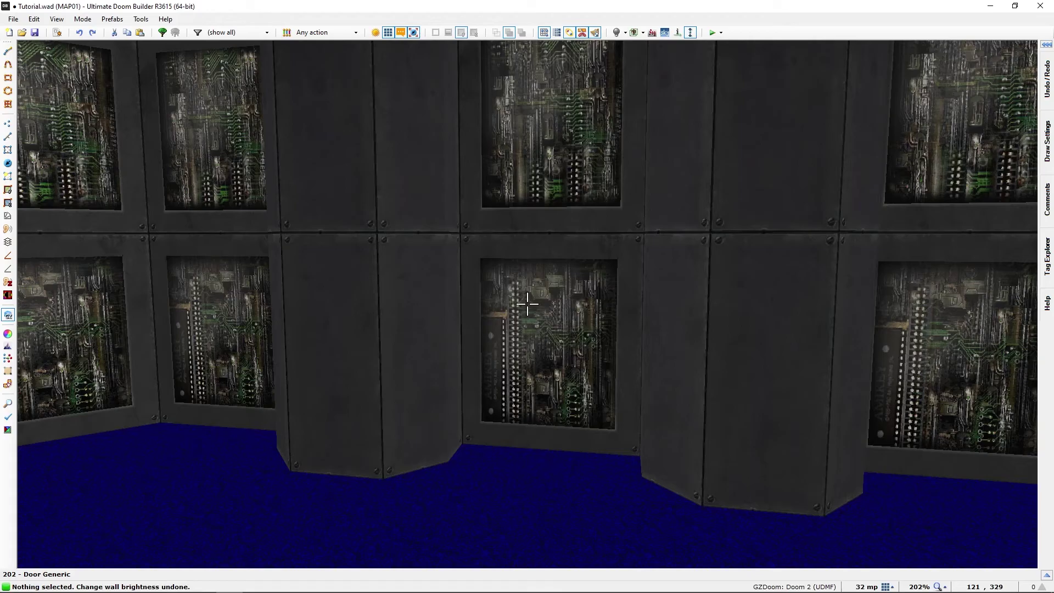
- Inspect the disguised door wall in 3D and review the Door Generic action settings of its hall-side linedef without changing them
key(s)
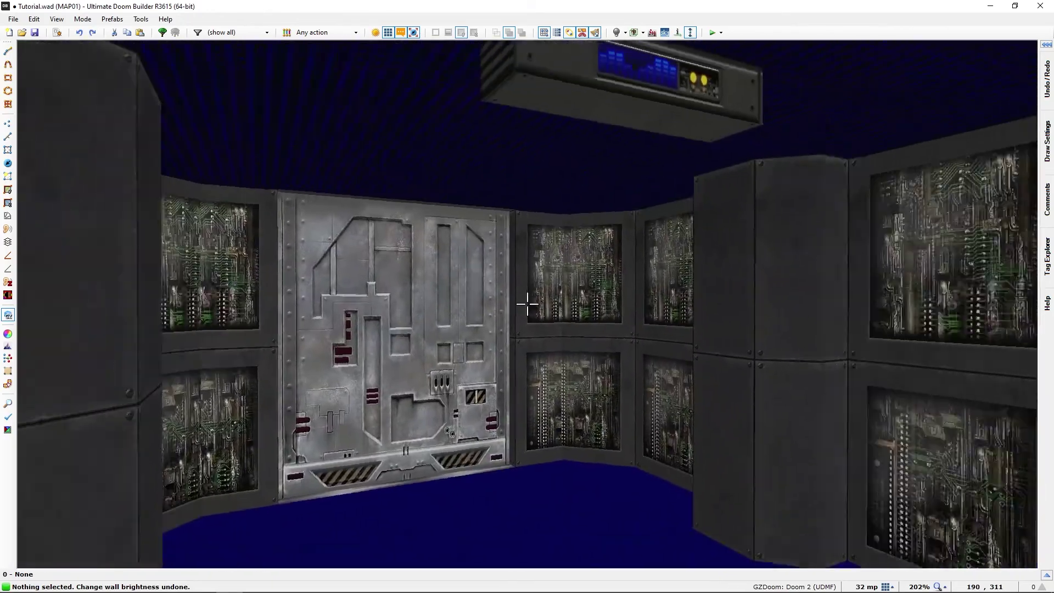
key(w)
key(a)
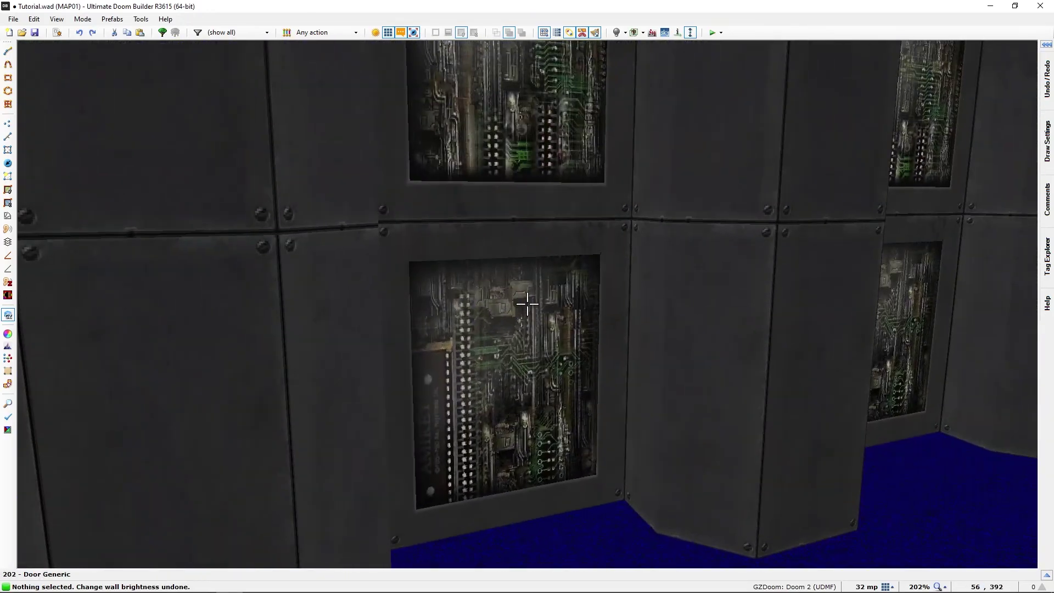
key(w)
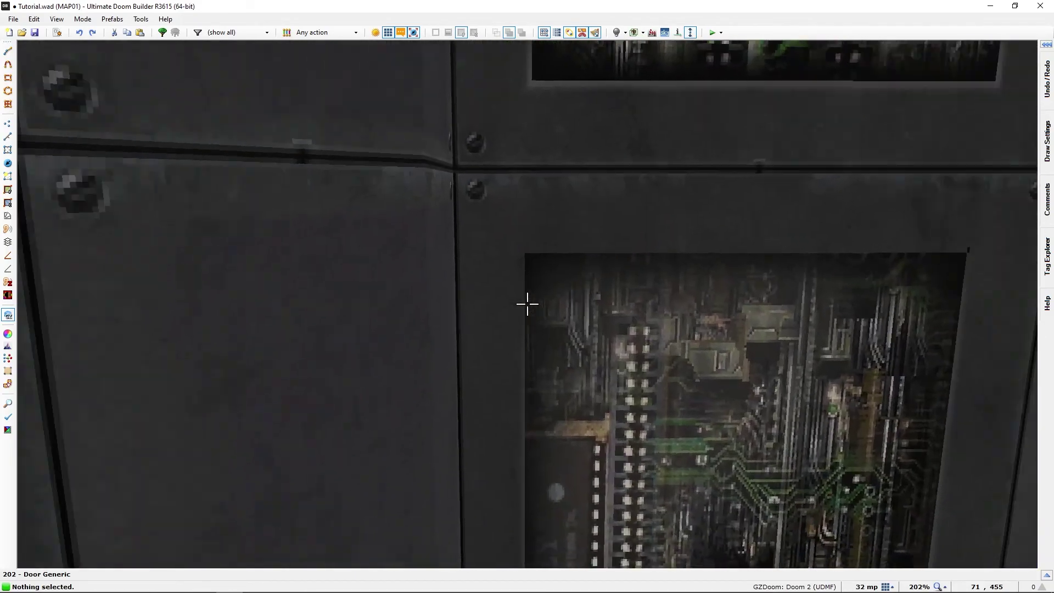
key(d)
key(s)
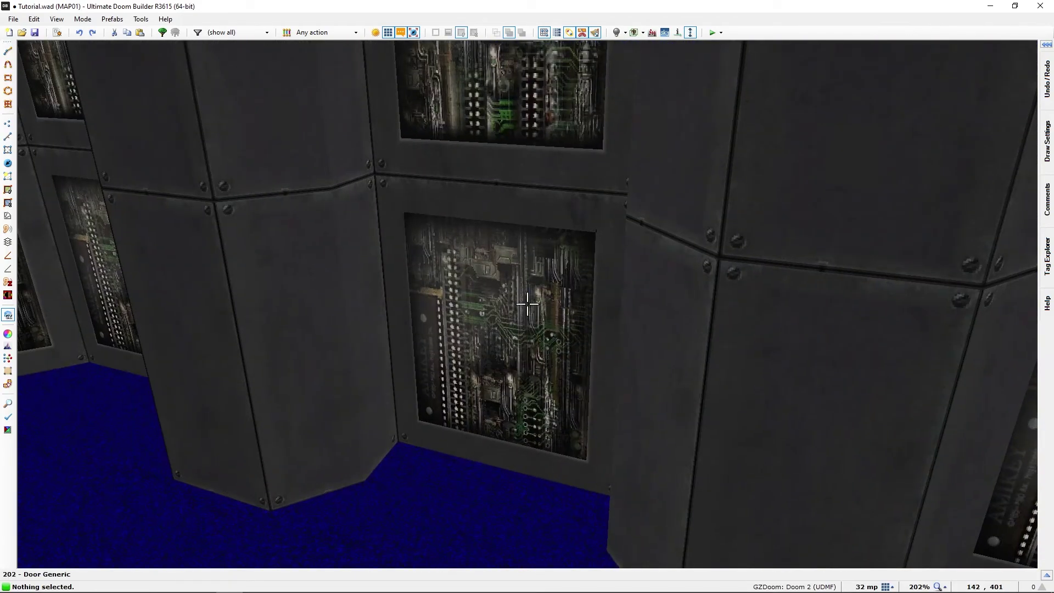
key(q)
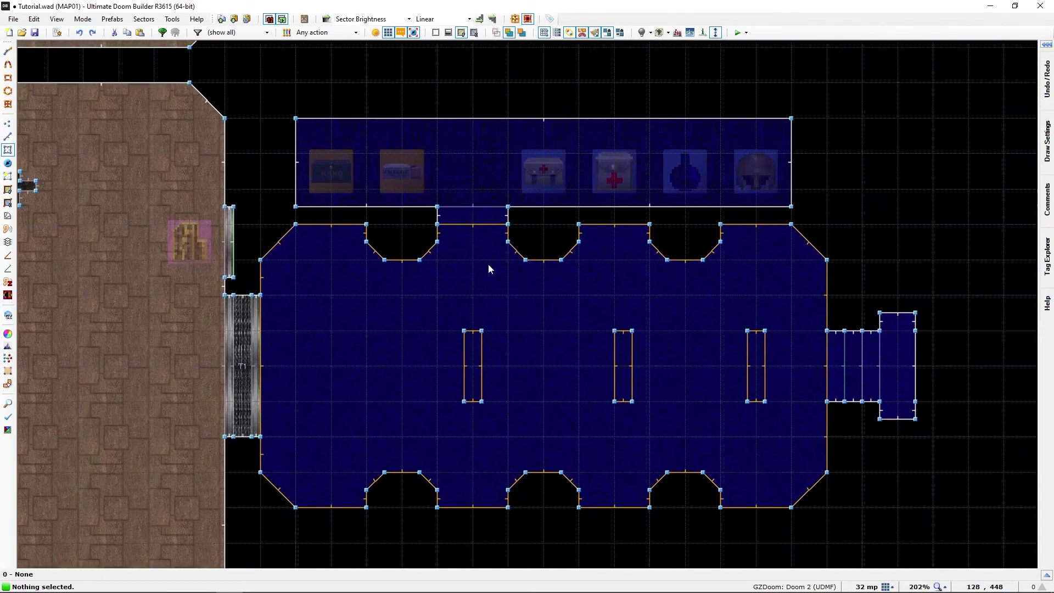
key(l)
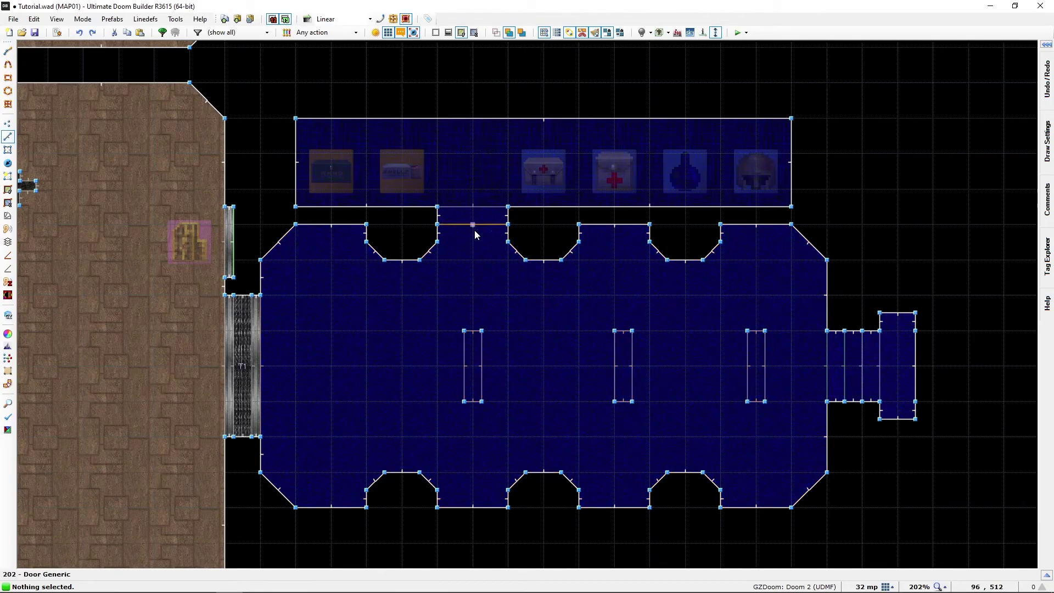
double_click(475, 225)
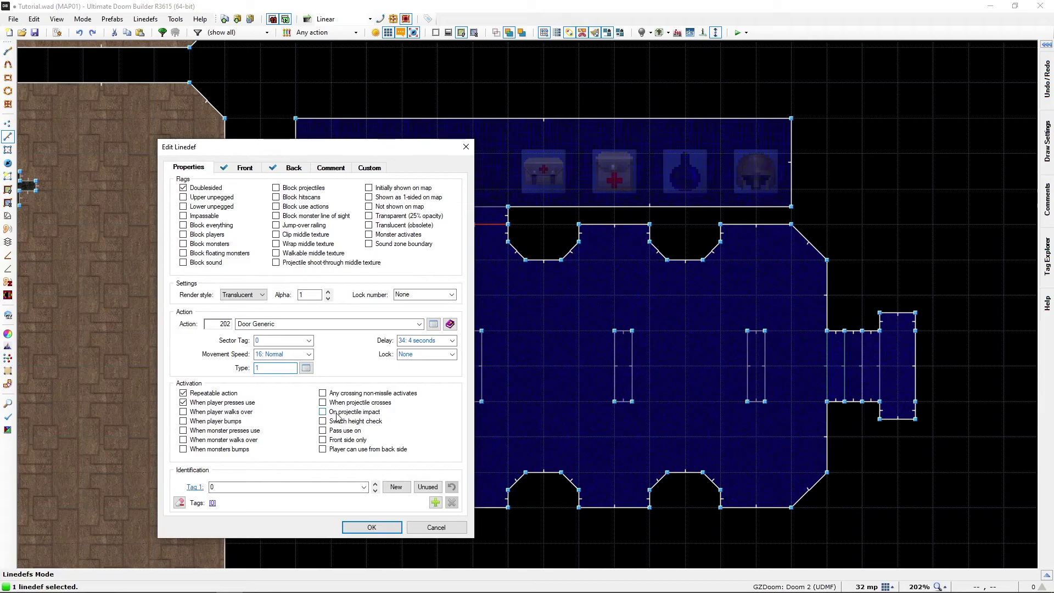
click(423, 528)
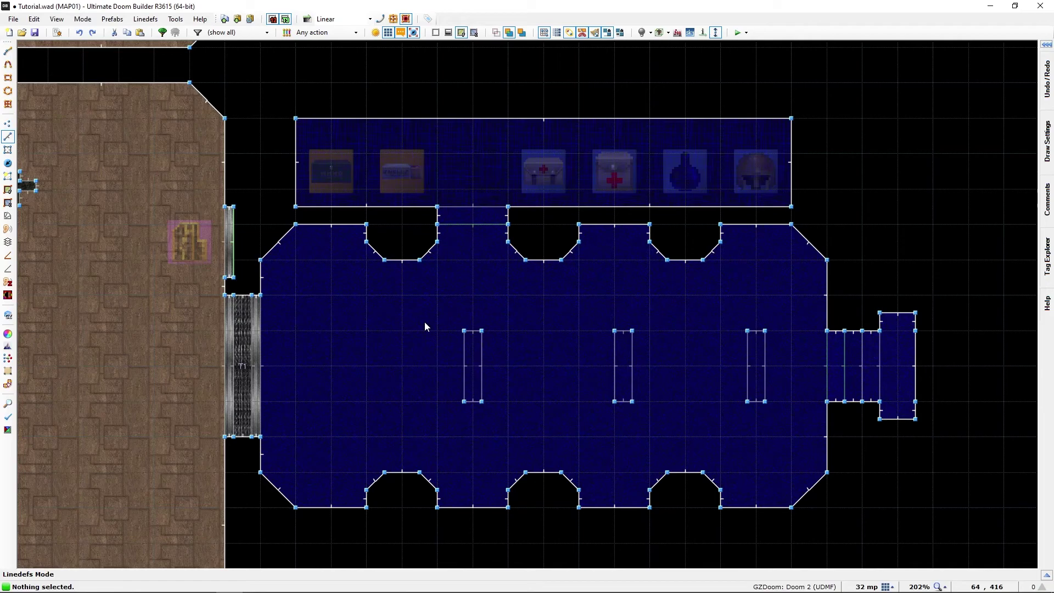
- Examine the regular doors in the brown and grey rooms in the 3D view
scroll(258, 181, down, 3)
middle_drag(162, 158, 272, 275)
key(w)
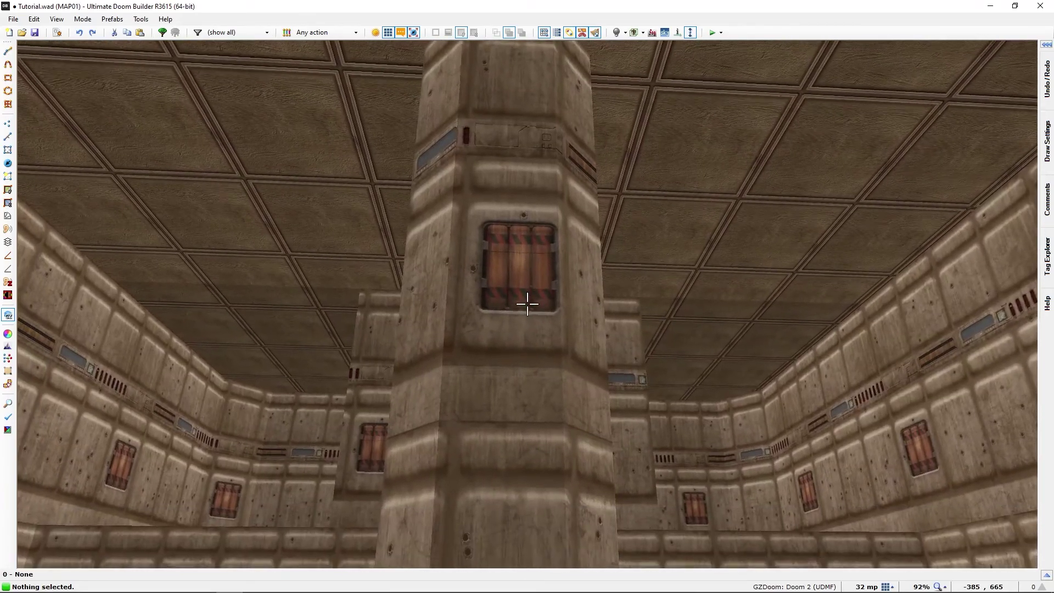
key(e)
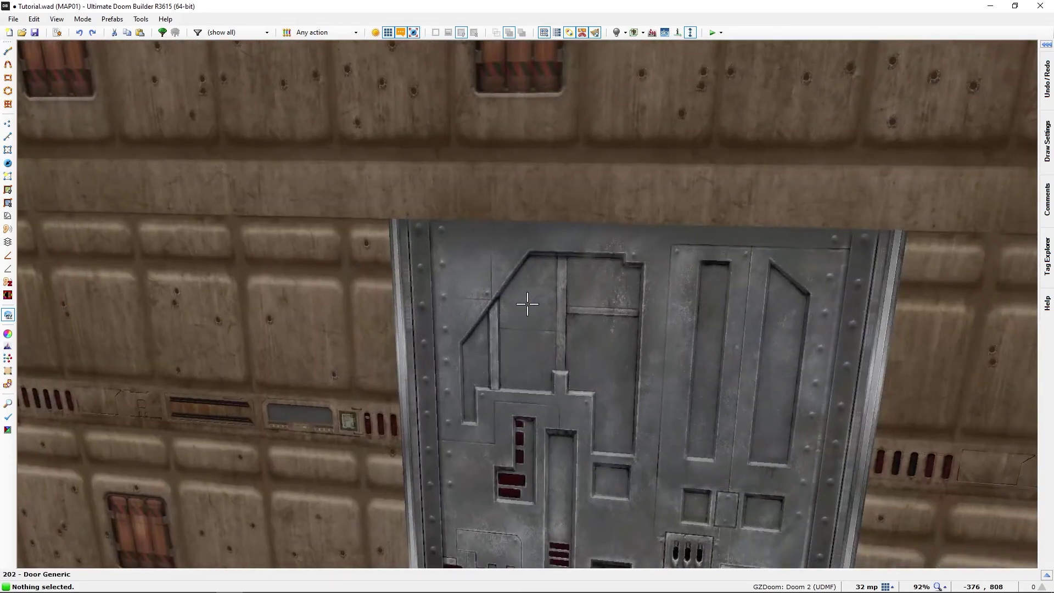
key(e)
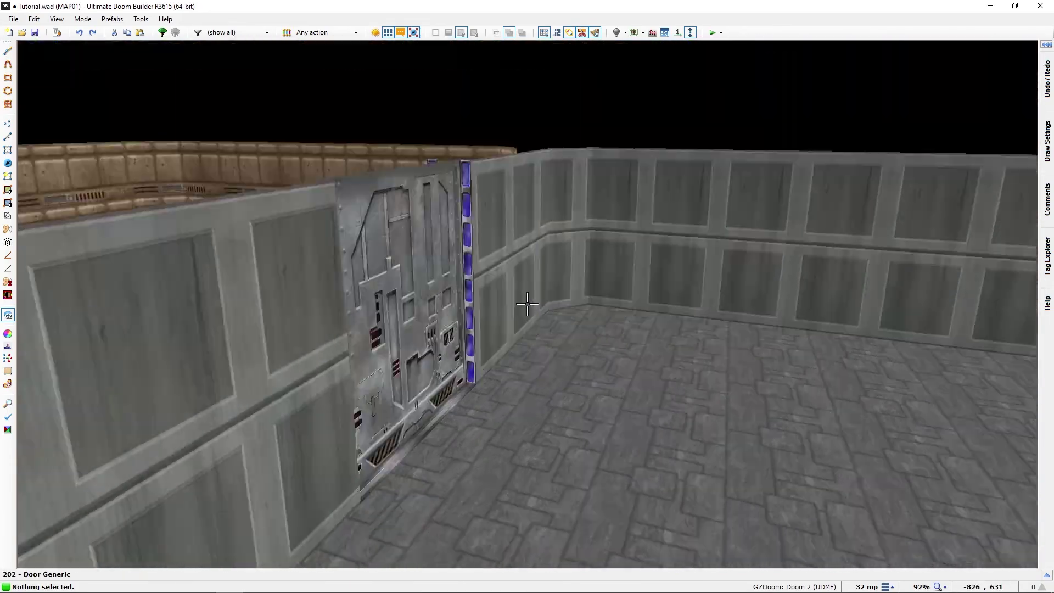
key(d)
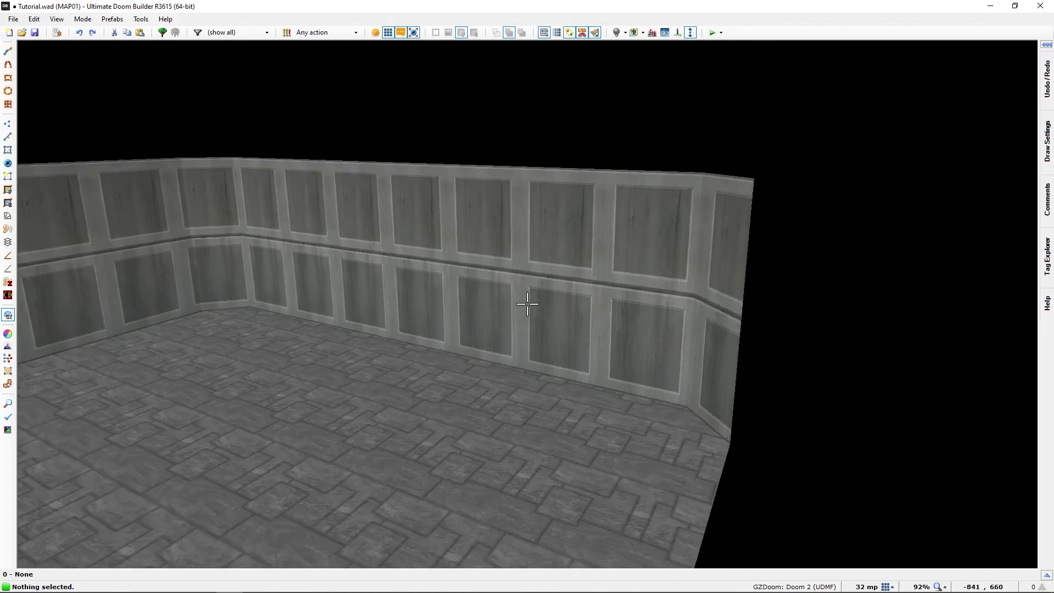
key(w)
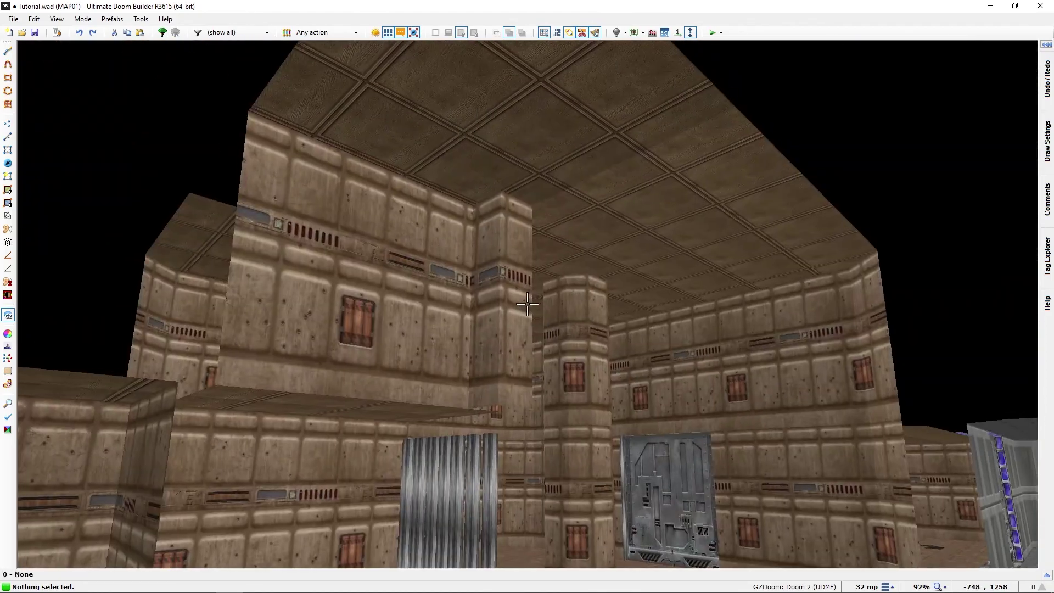
key(w)
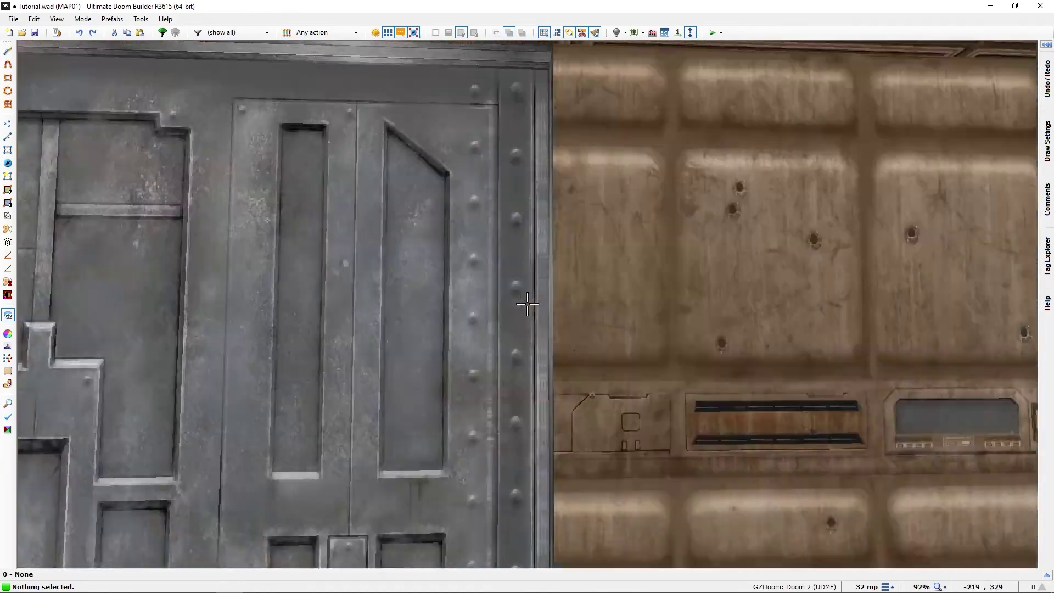
- Review the Floor Lower by Value action settings of the linedef where the blue hall meets its small east passage
key(q)
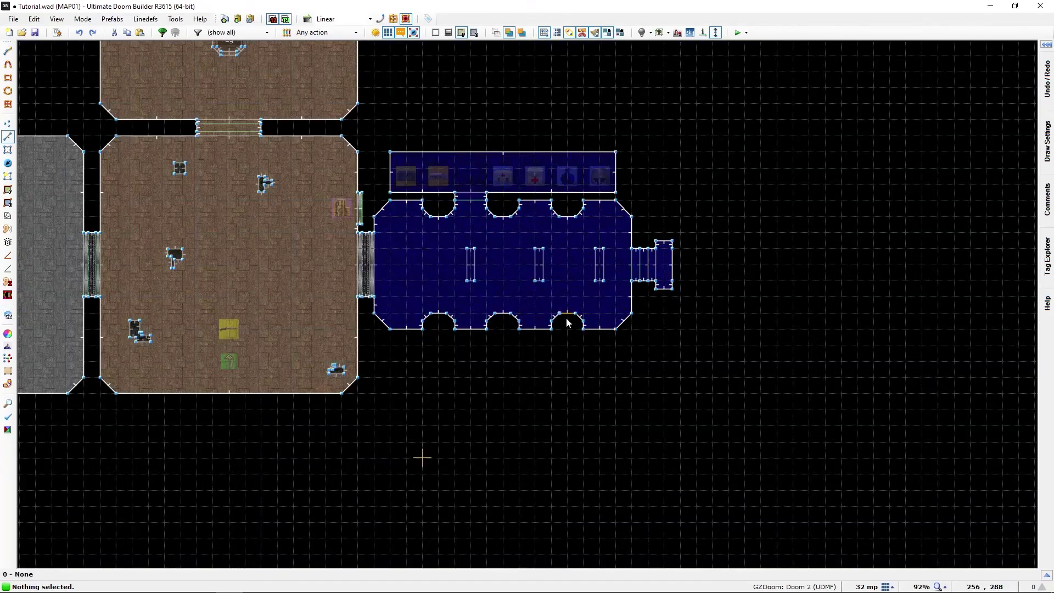
scroll(640, 272, up, 3)
scroll(638, 269, up, 3)
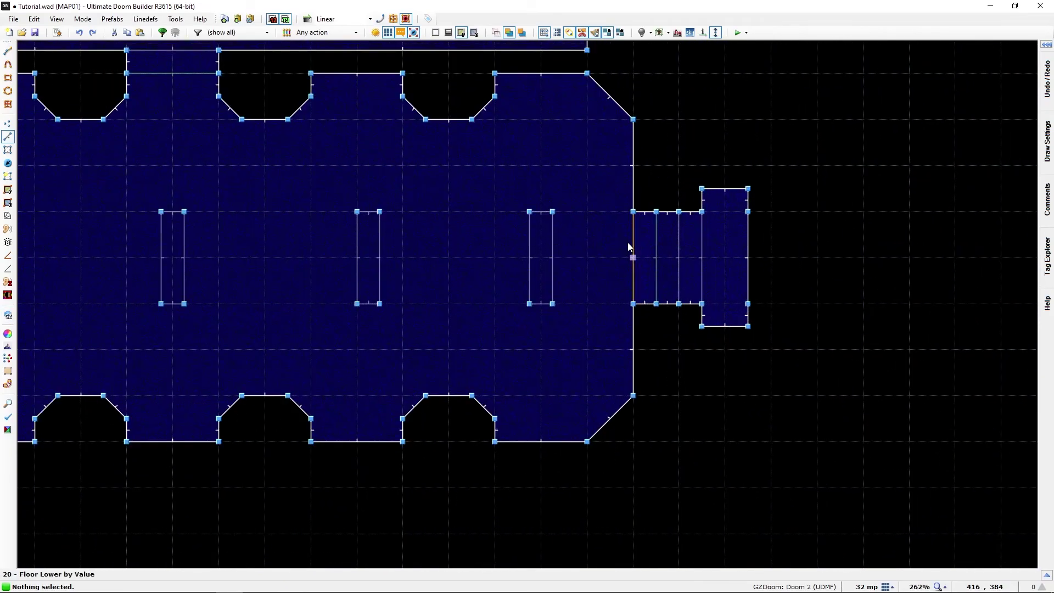
right_click(627, 241)
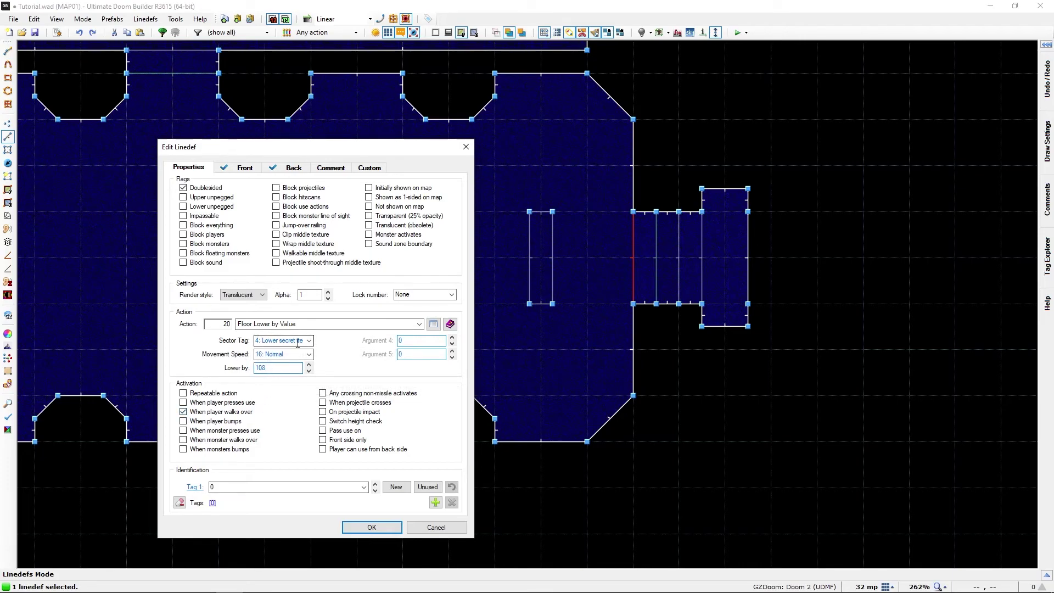
click(368, 528)
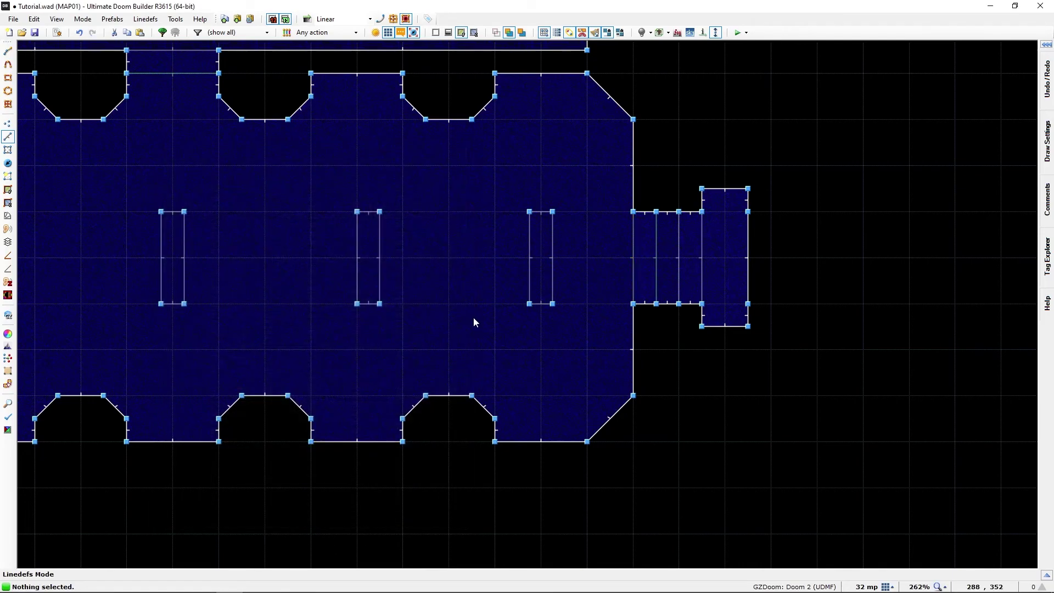
- Examine the blue hall and its east passage on the 2D map and in the 3D view
middle_drag(485, 283, 601, 338)
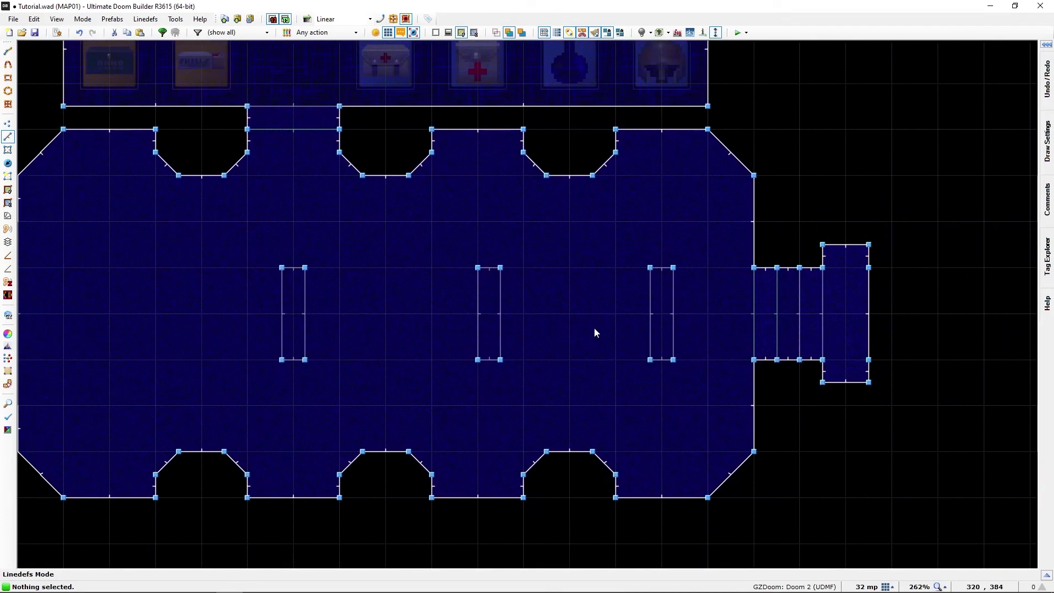
scroll(594, 333, down, 2)
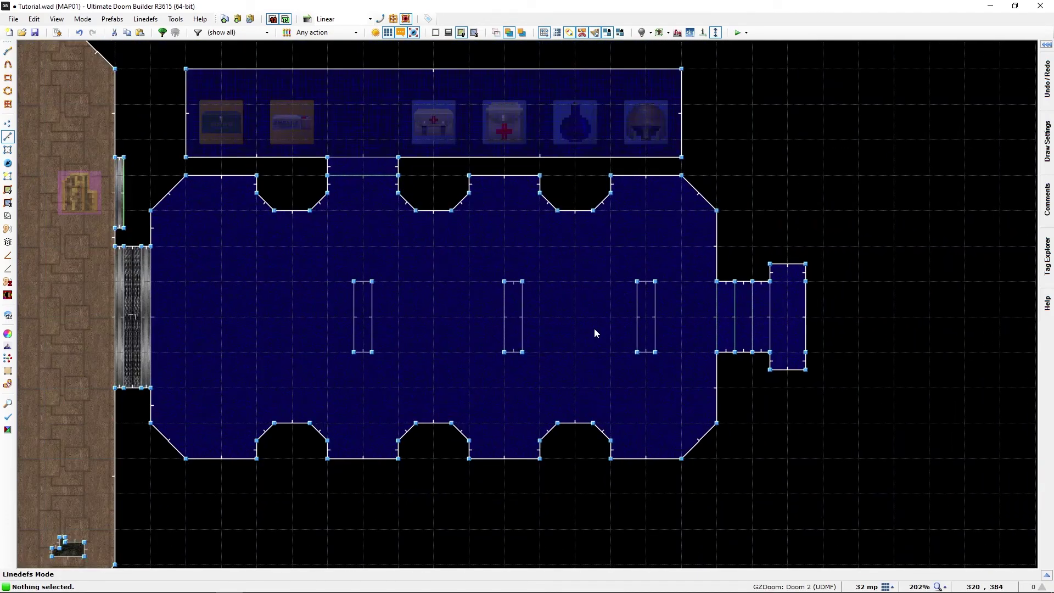
key(Right)
key(Up)
middle_drag(523, 421, 505, 435)
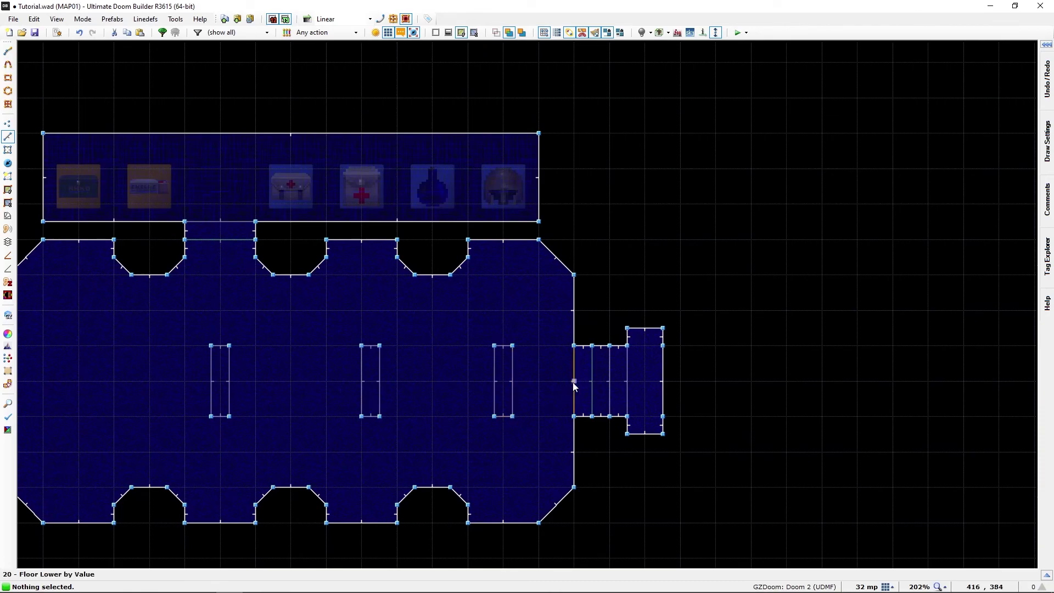
scroll(572, 381, down, 1)
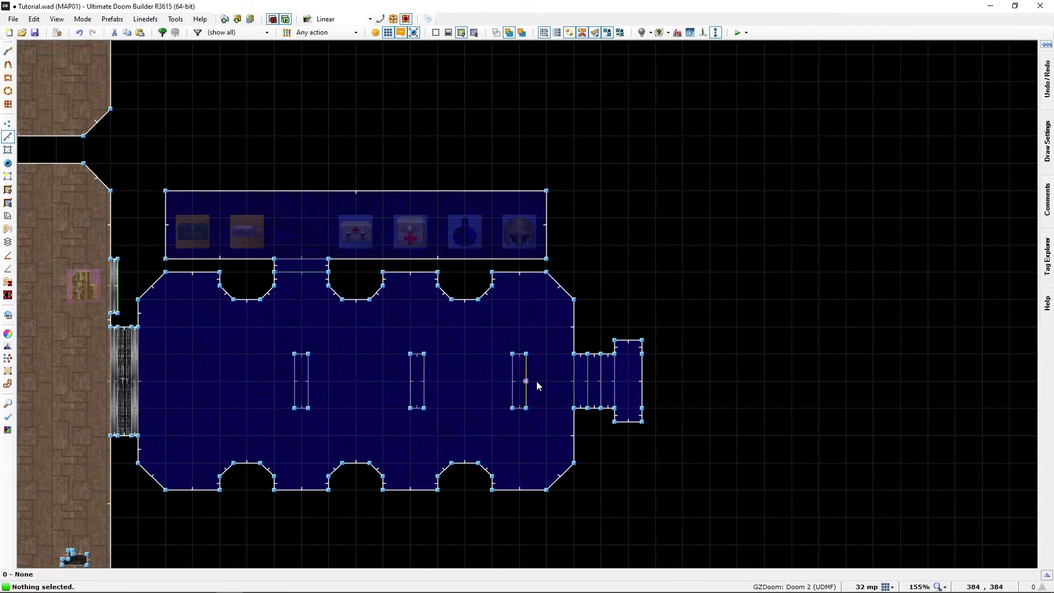
key(Right)
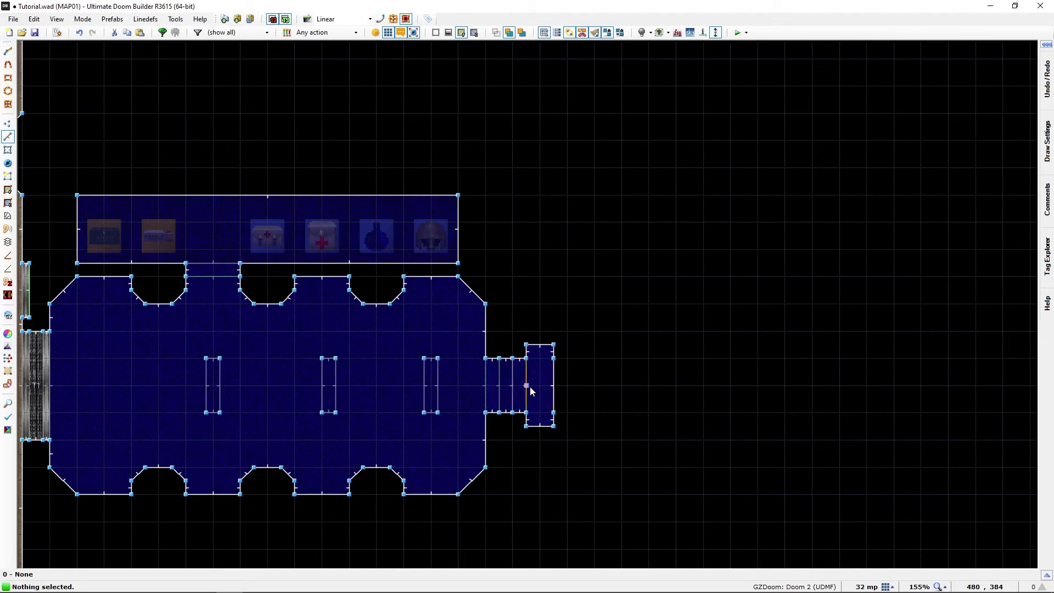
key(w)
key(s)
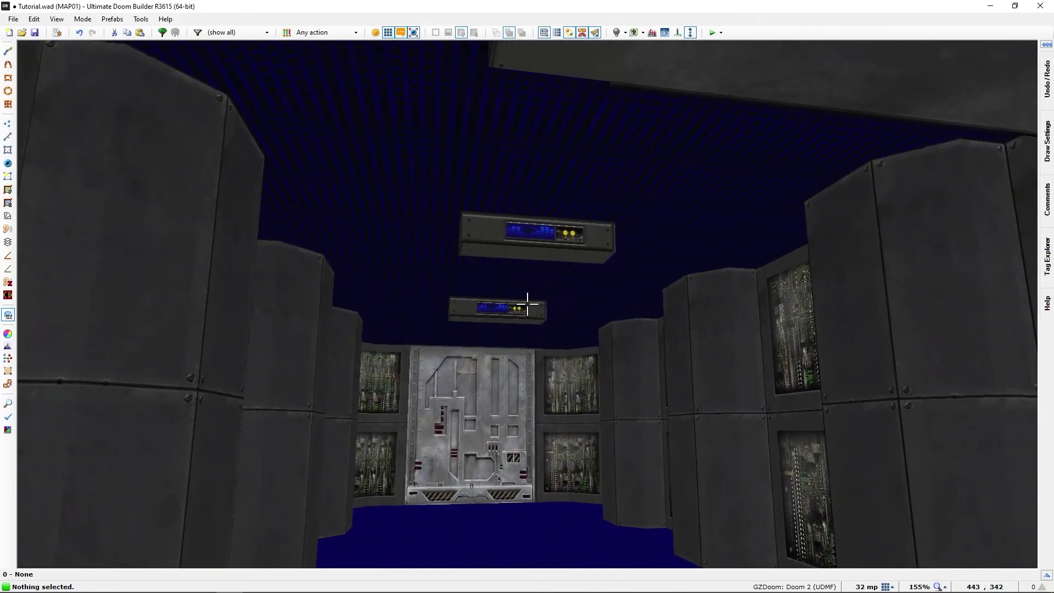
key(q)
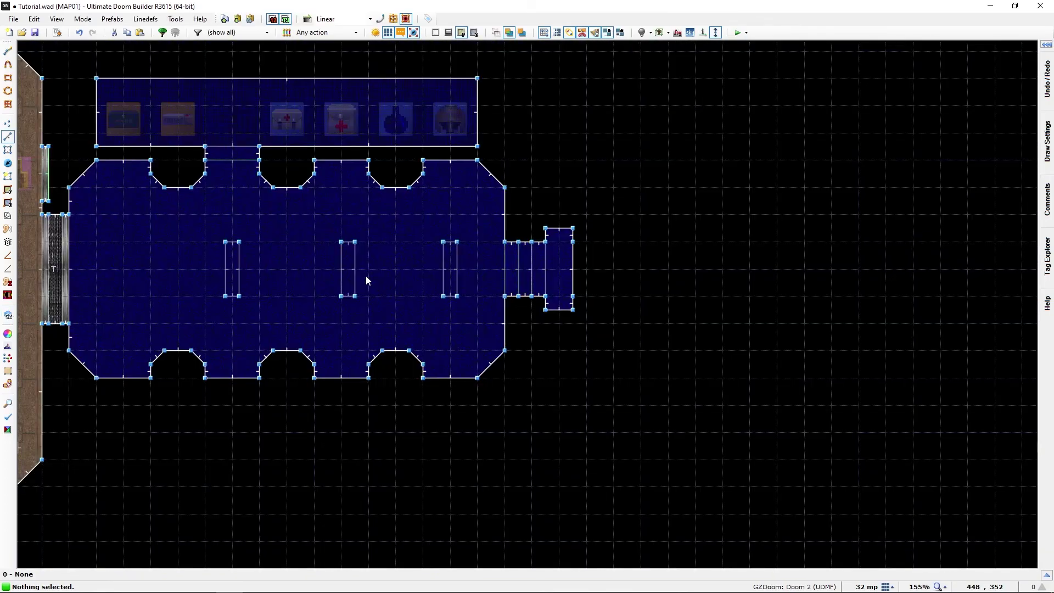
- Examine where the Tag 4 pillar in the northern brown room lies relative to the blue hall and its hidden item room
middle_drag(124, 269, 794, 396)
middle_drag(290, 190, 503, 405)
middle_drag(612, 415, 470, 484)
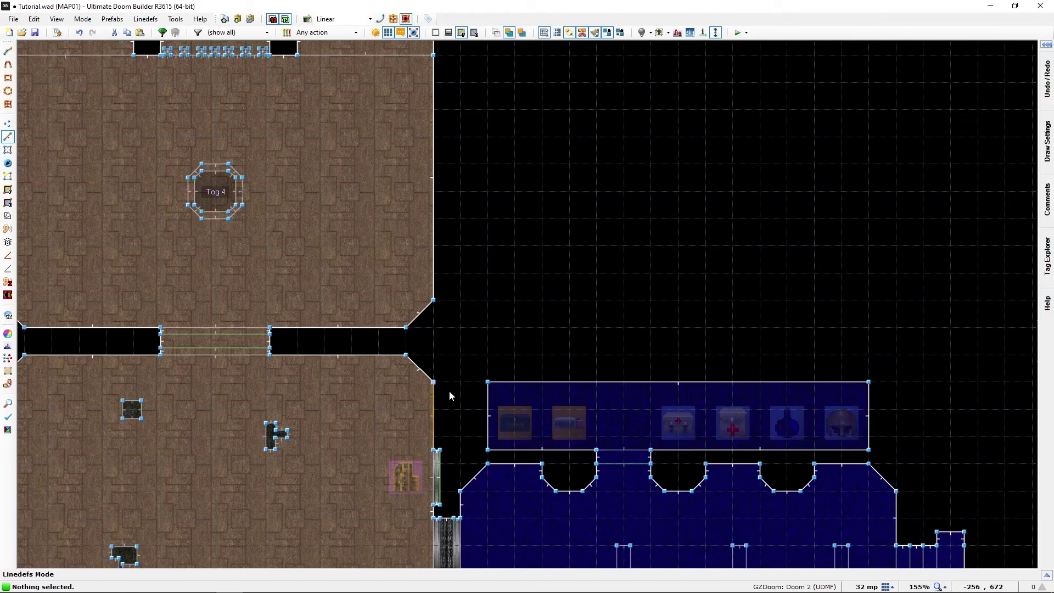
middle_drag(450, 392, 273, 199)
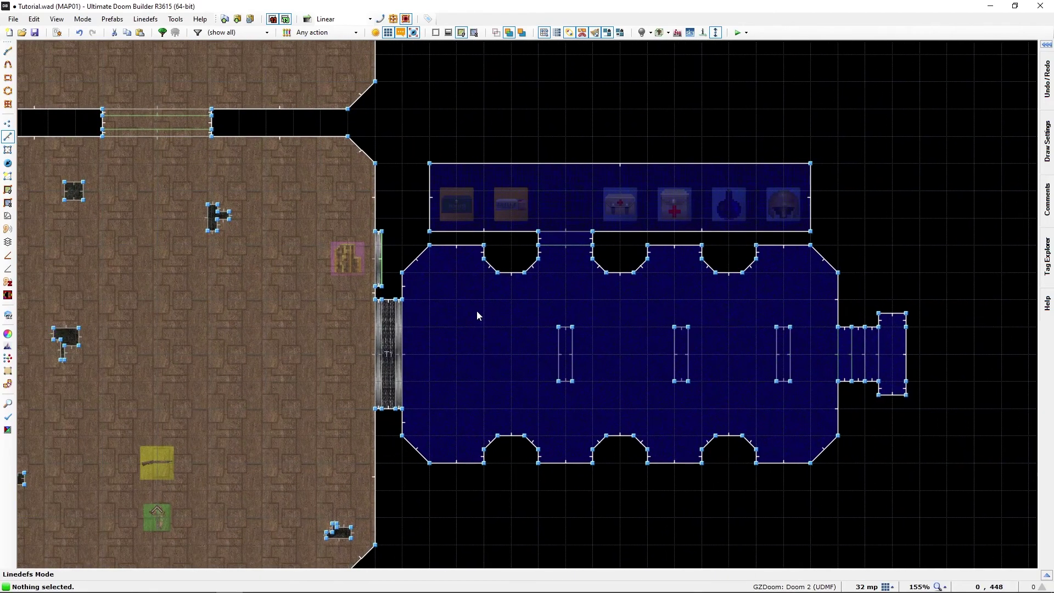
middle_drag(425, 310, 246, 315)
middle_drag(322, 306, 279, 317)
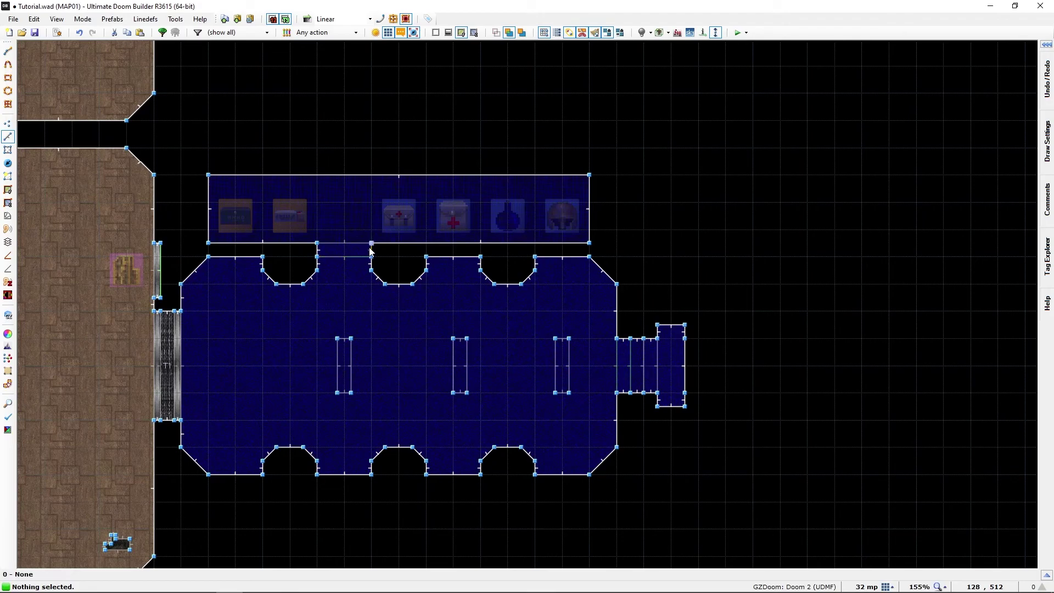
middle_drag(154, 152, 412, 331)
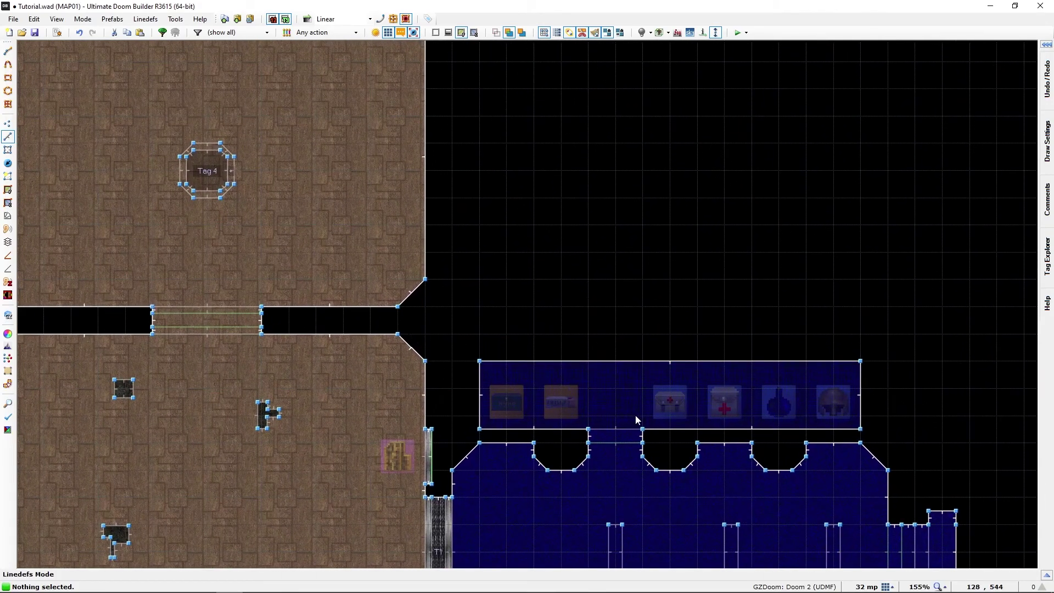
middle_drag(624, 410, 367, 241)
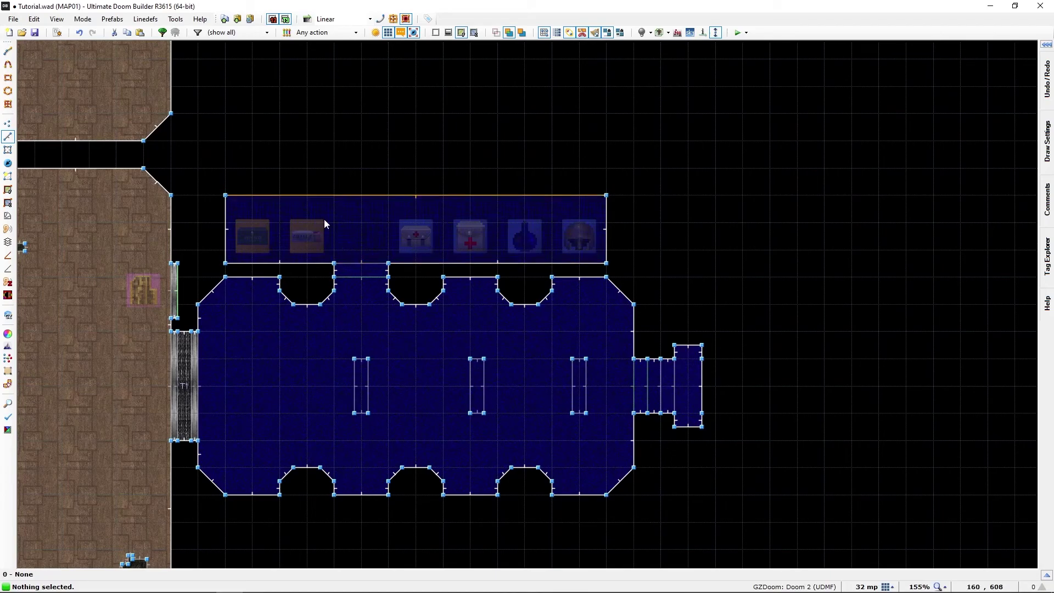
- Mark the hidden item room's sector as secret by setting the generalized effect Secret to Yes
key(s)
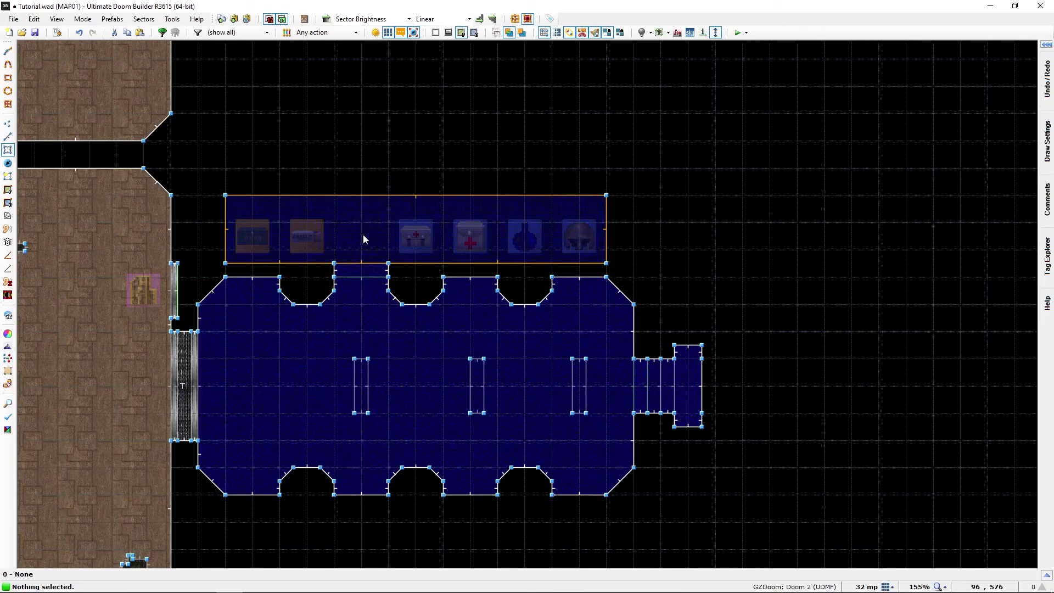
right_click(363, 239)
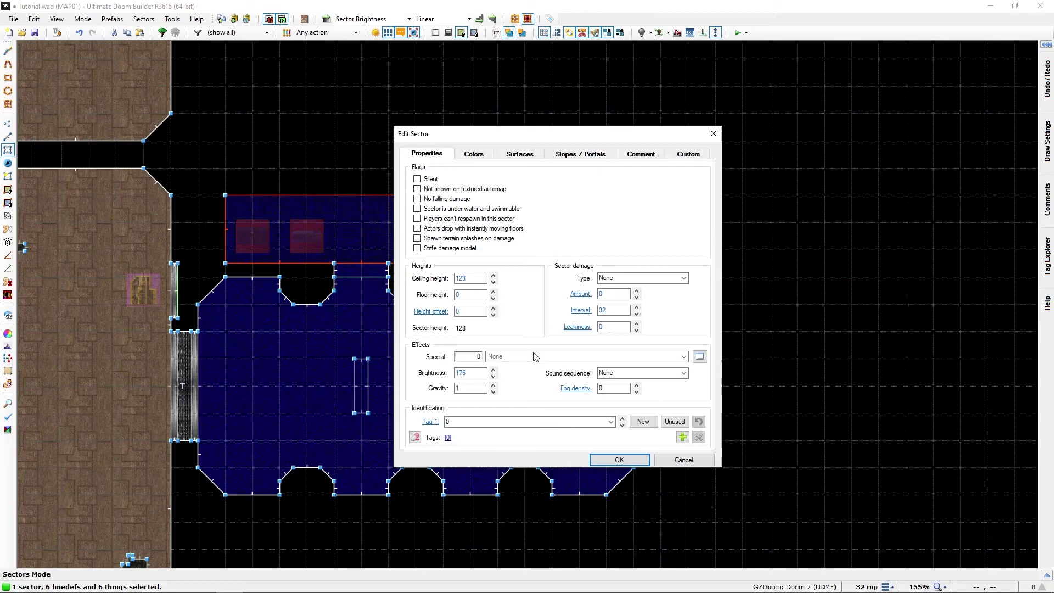
click(699, 357)
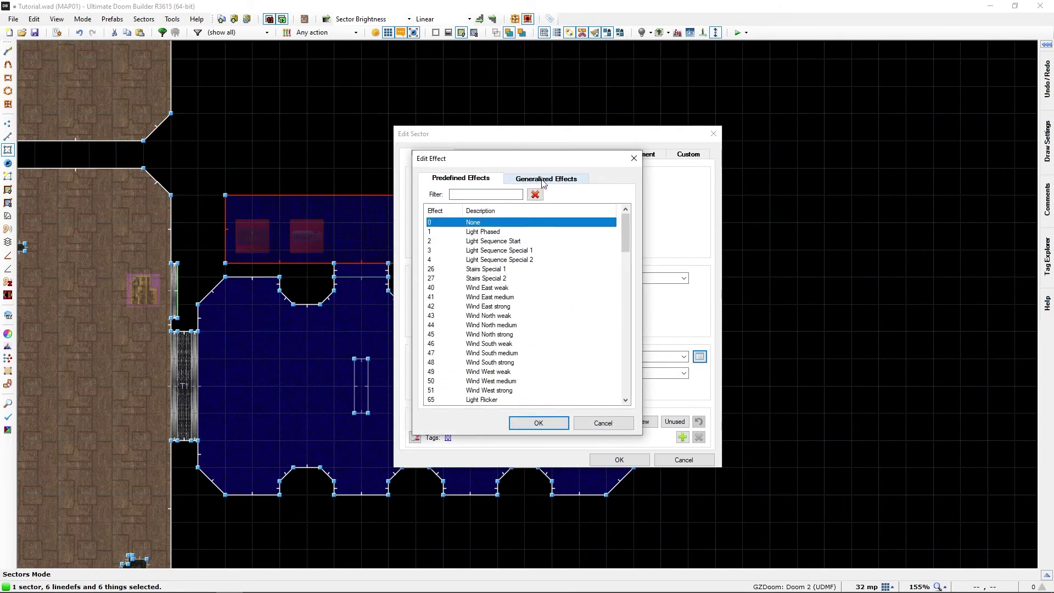
click(543, 180)
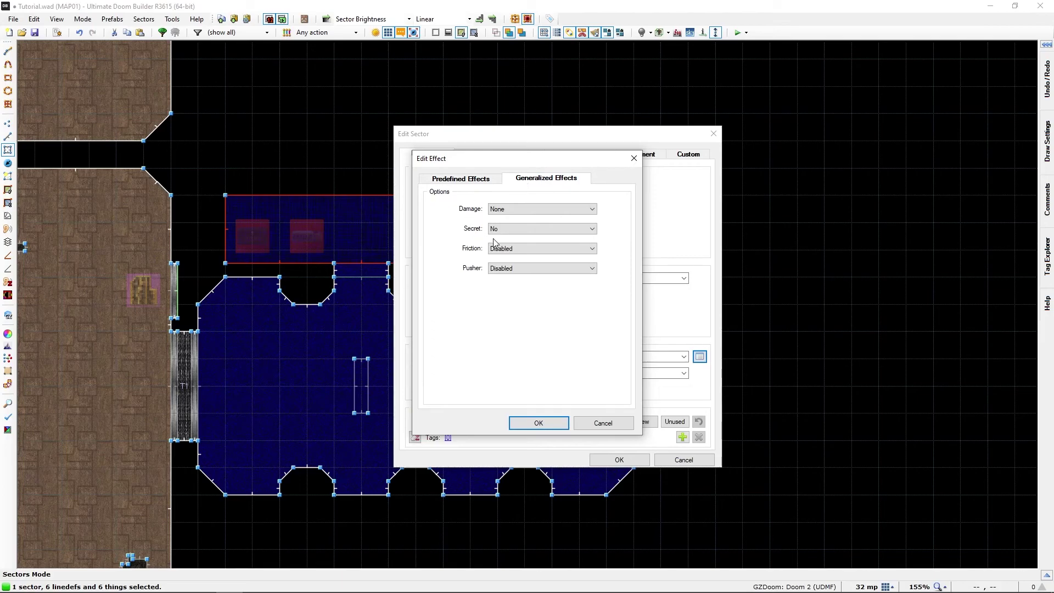
click(593, 229)
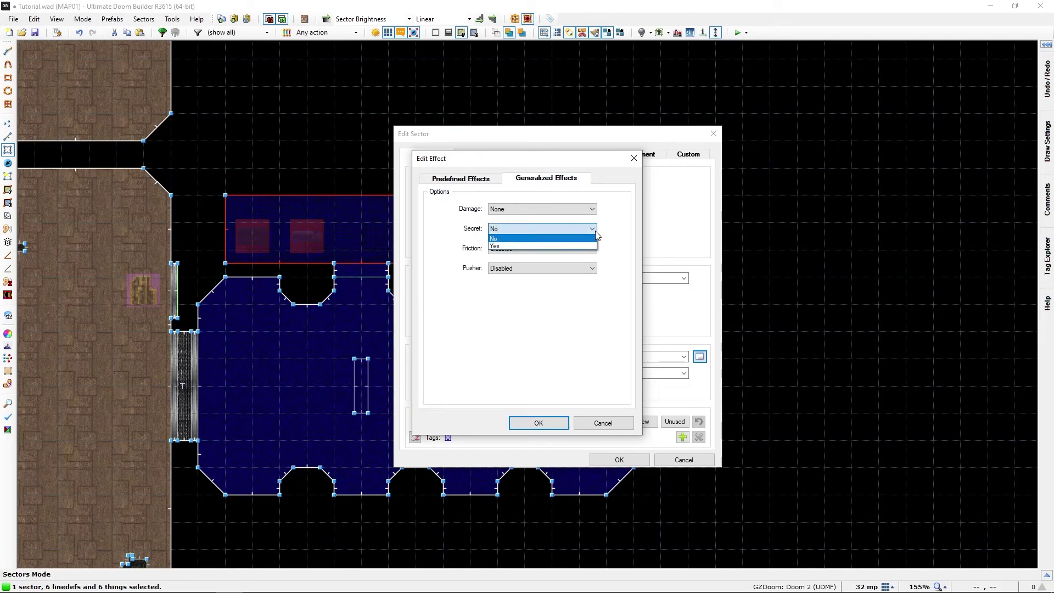
click(501, 247)
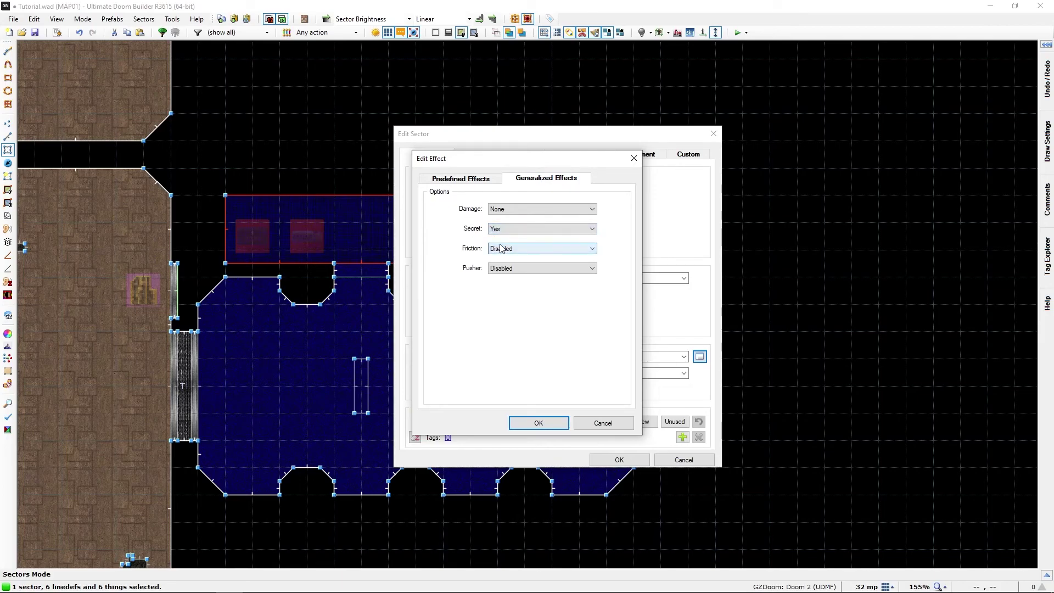
click(539, 423)
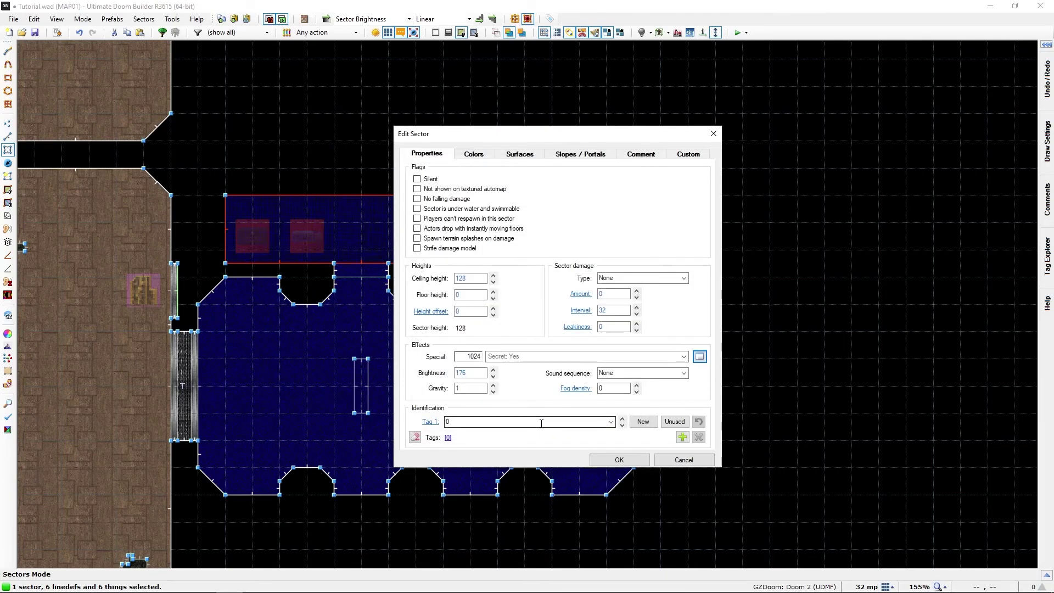
click(629, 462)
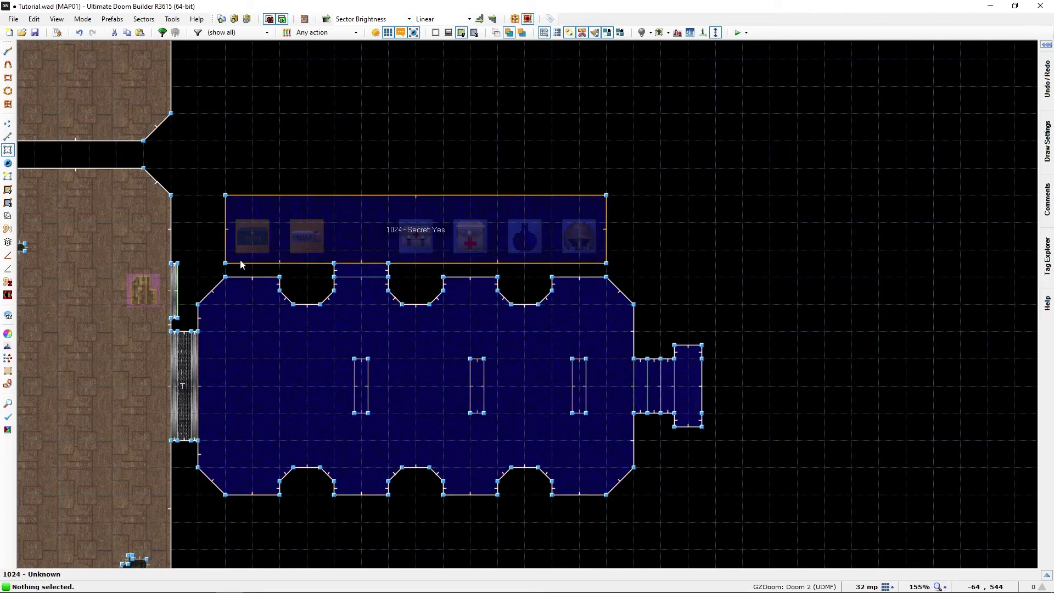
- Search the predefined effects for 1024 from the hidden item room's sector properties, and cancel without applying changes
right_click(379, 228)
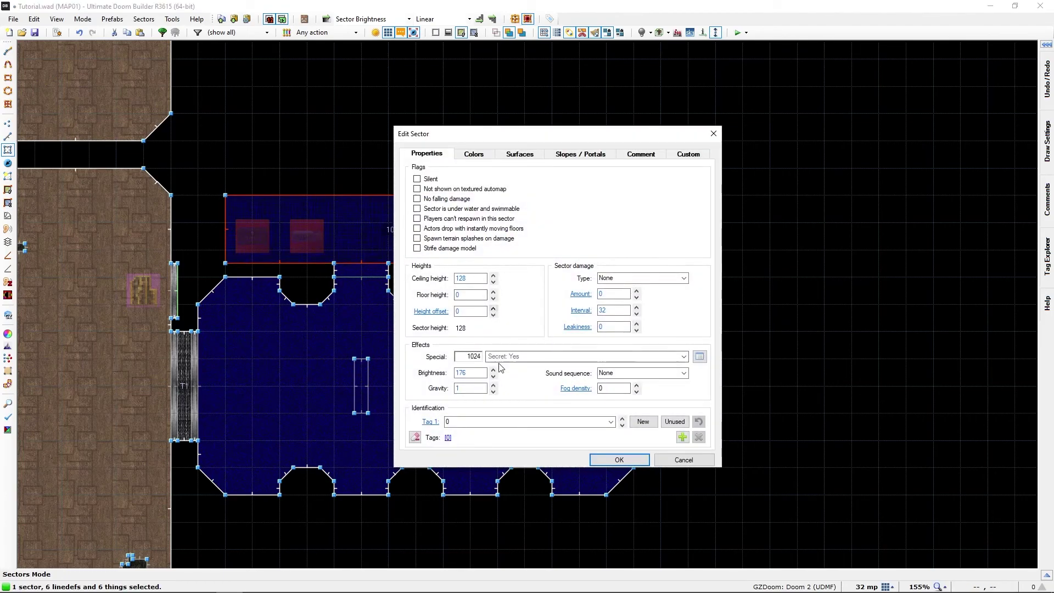
click(698, 356)
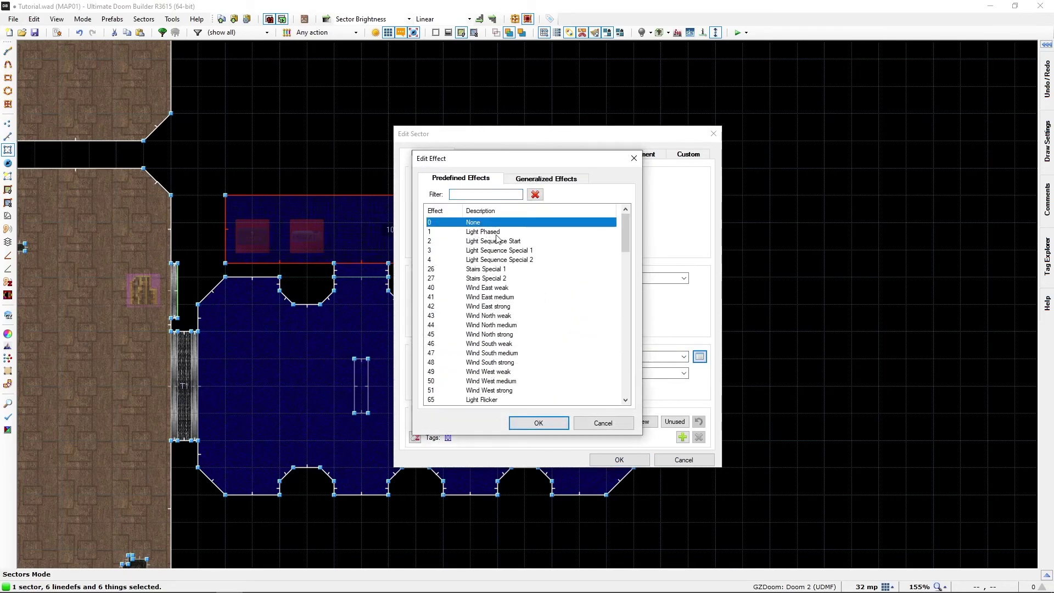
click(457, 196)
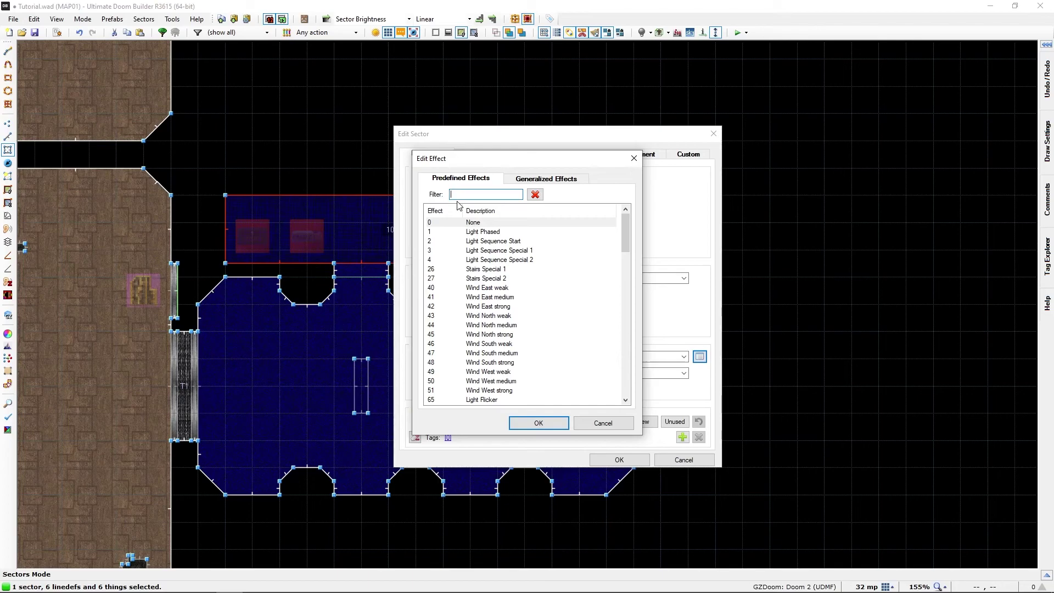
text(10)
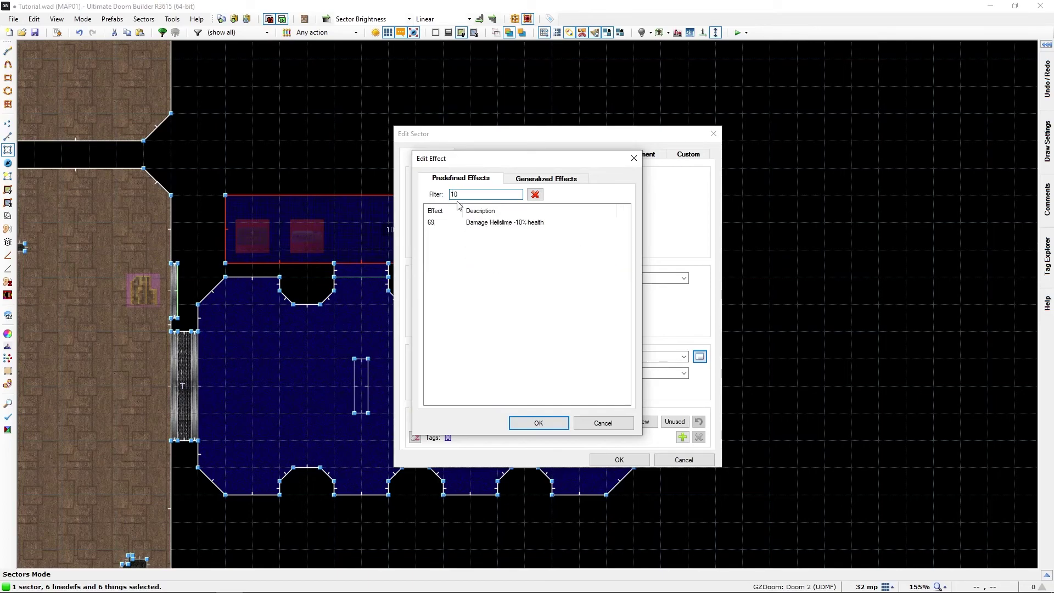
text(24)
click(577, 424)
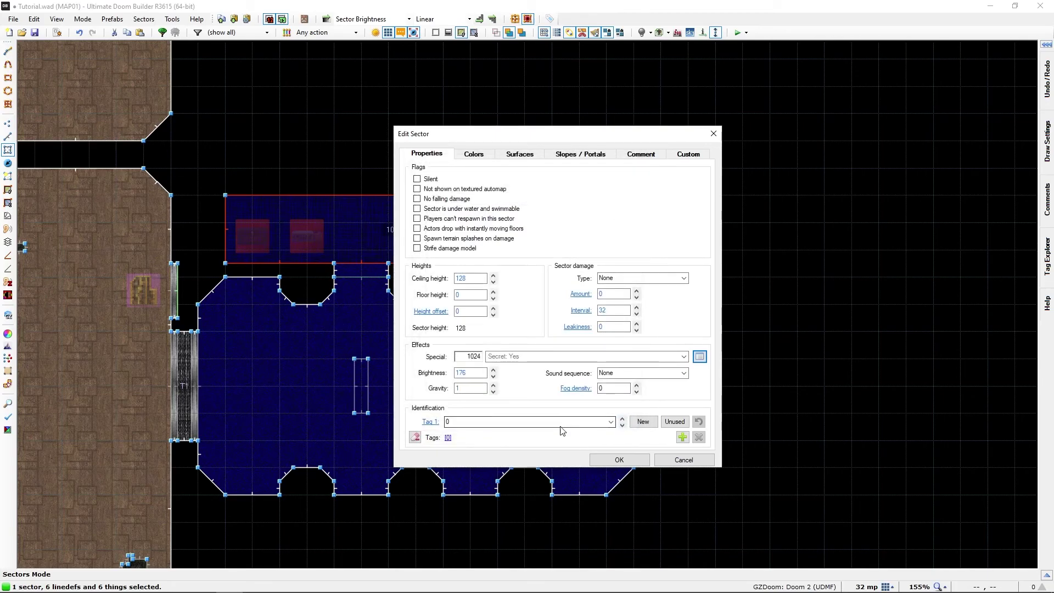
click(683, 461)
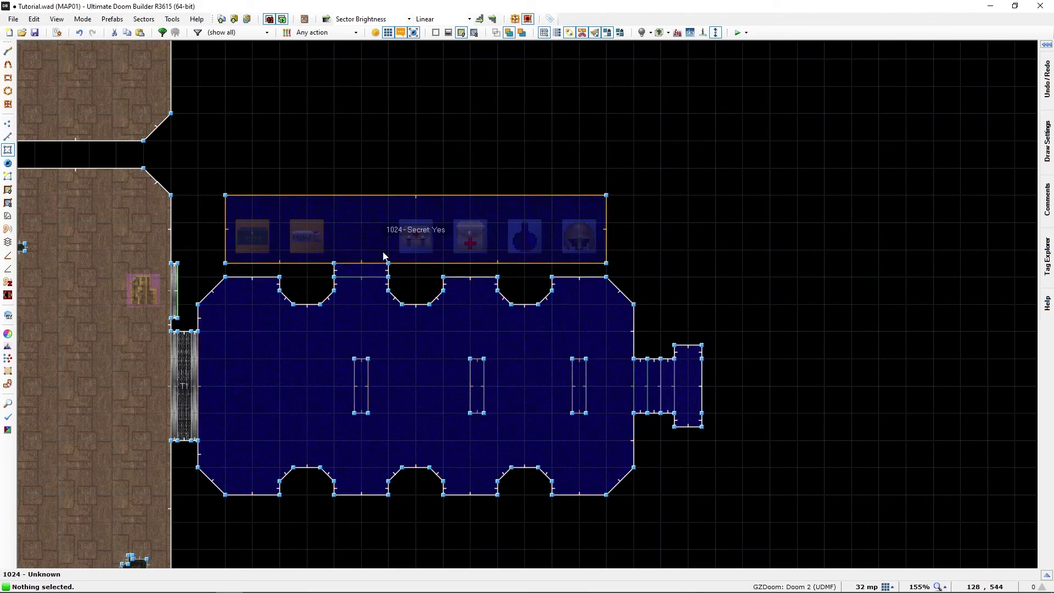
- Examine the Tag 4 pillar in the northern brown room on the map and in the 3D view
middle_drag(385, 245, 454, 263)
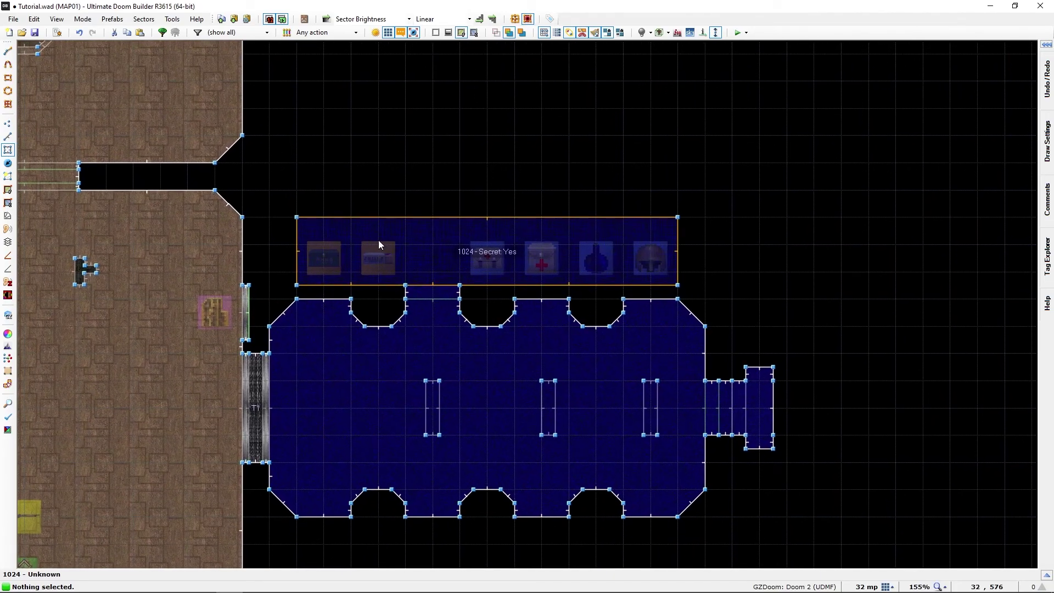
middle_drag(392, 253, 555, 382)
middle_drag(144, 209, 304, 338)
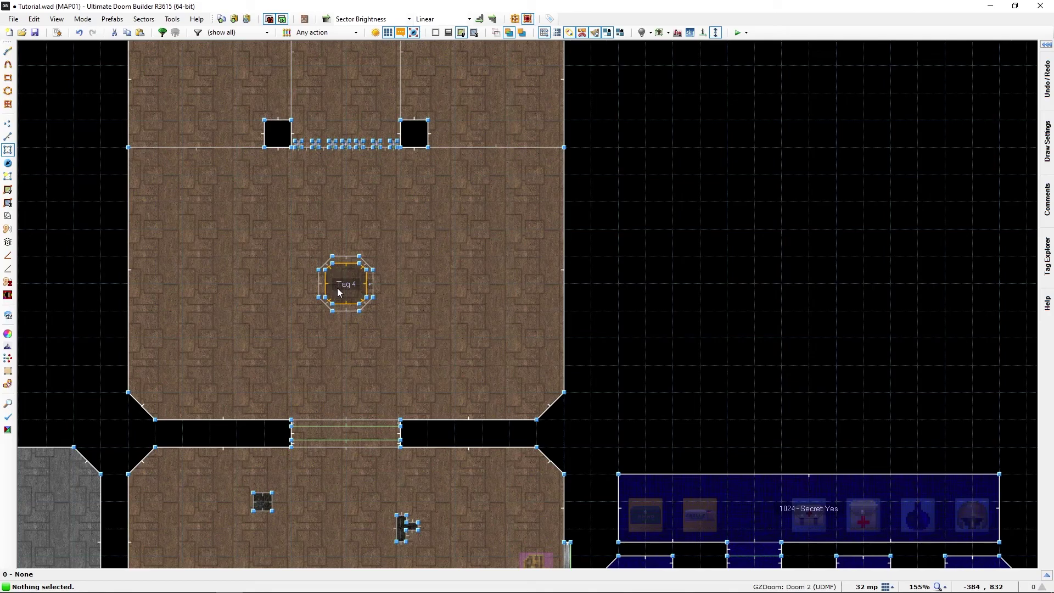
key(q)
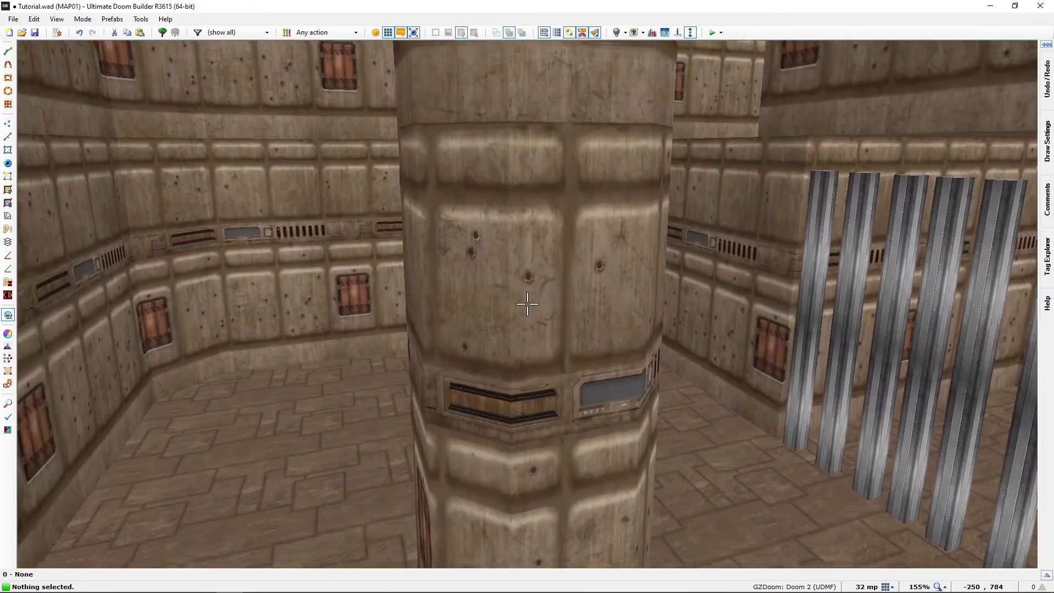
key(d)
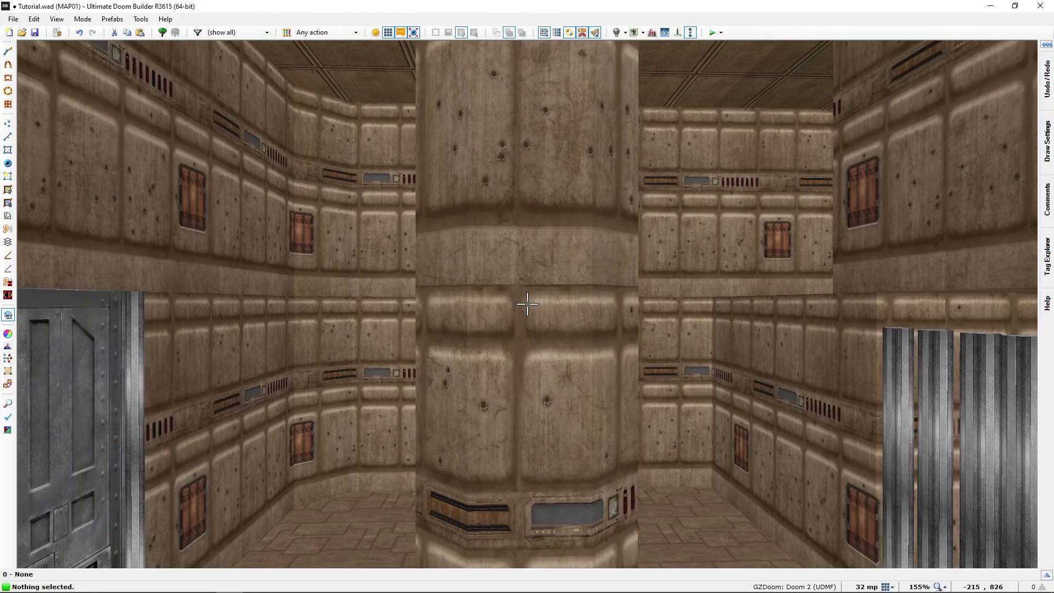
key(s)
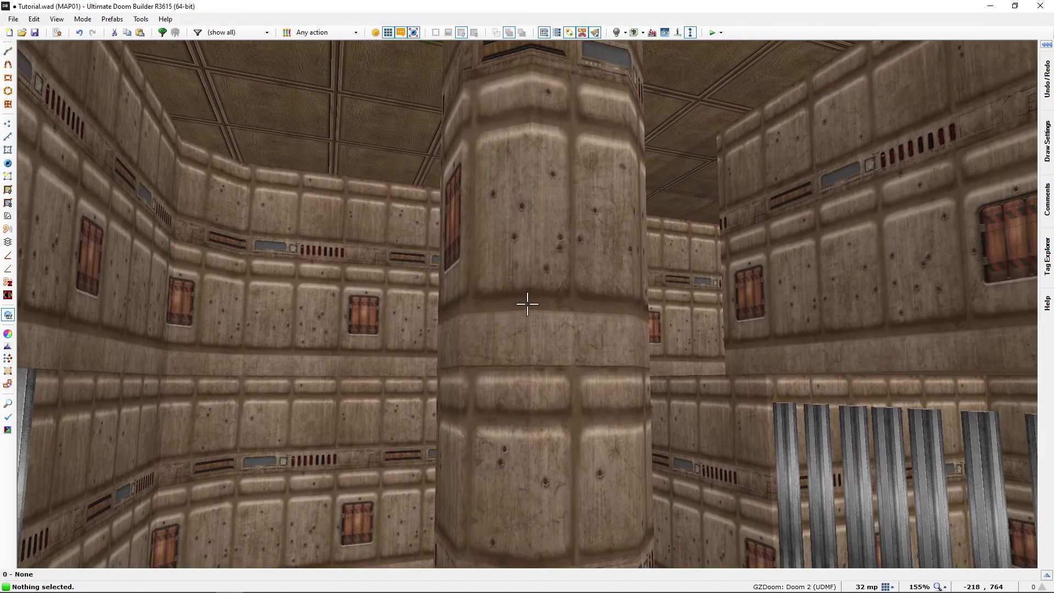
- Inspect the central brown room, the blue hall and the northern room's pillar in the 3D view, and return to the 2D map
key(w)
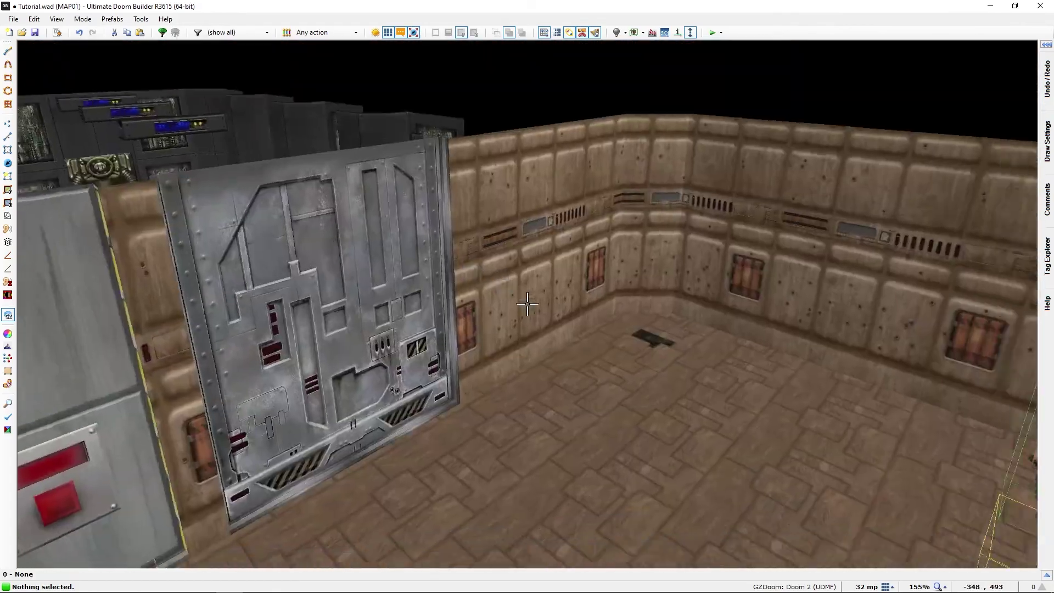
key(w)
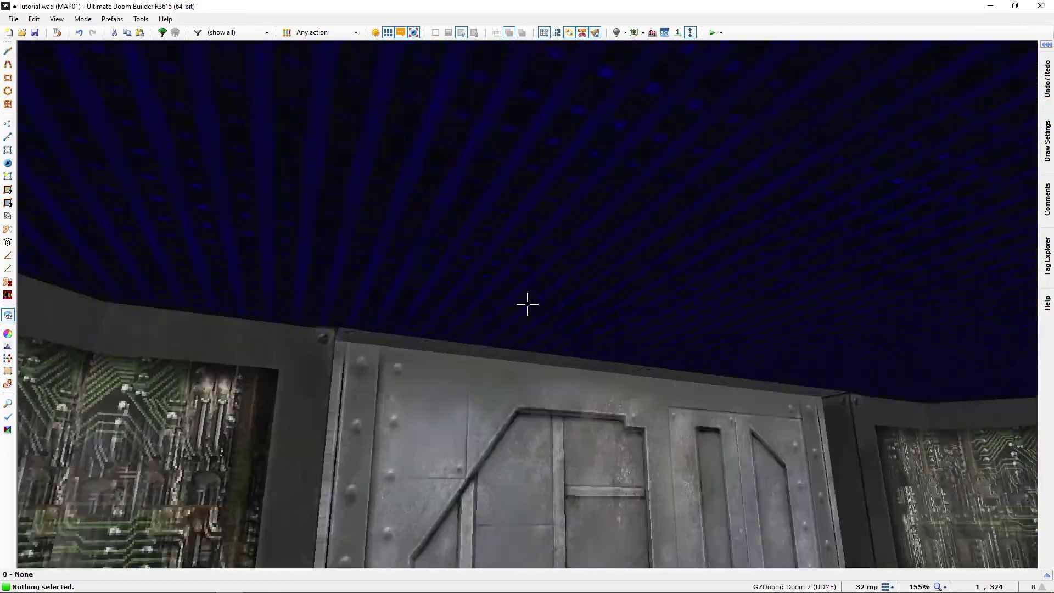
key(w)
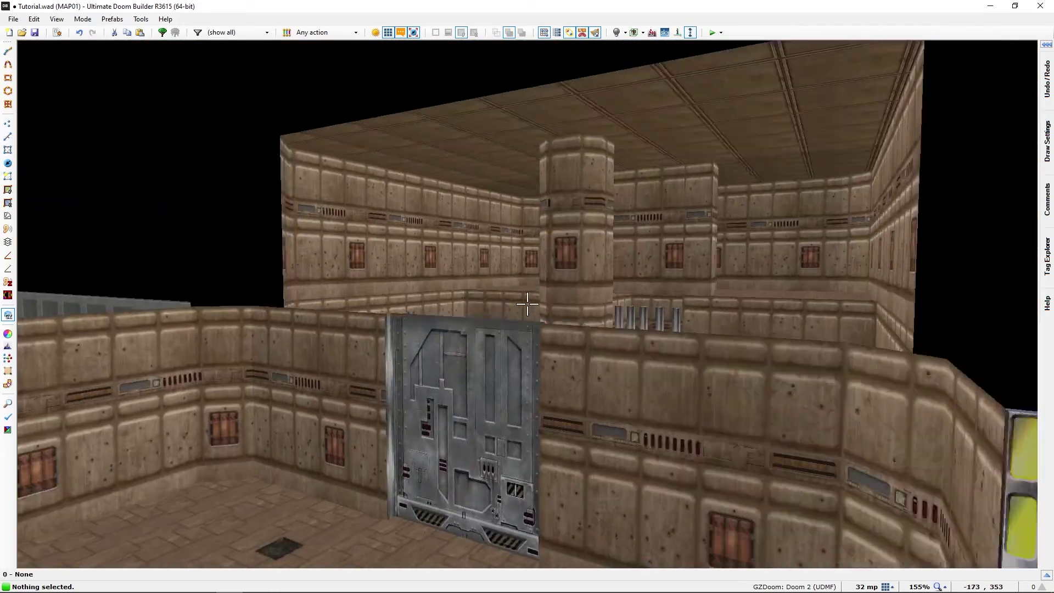
key(d)
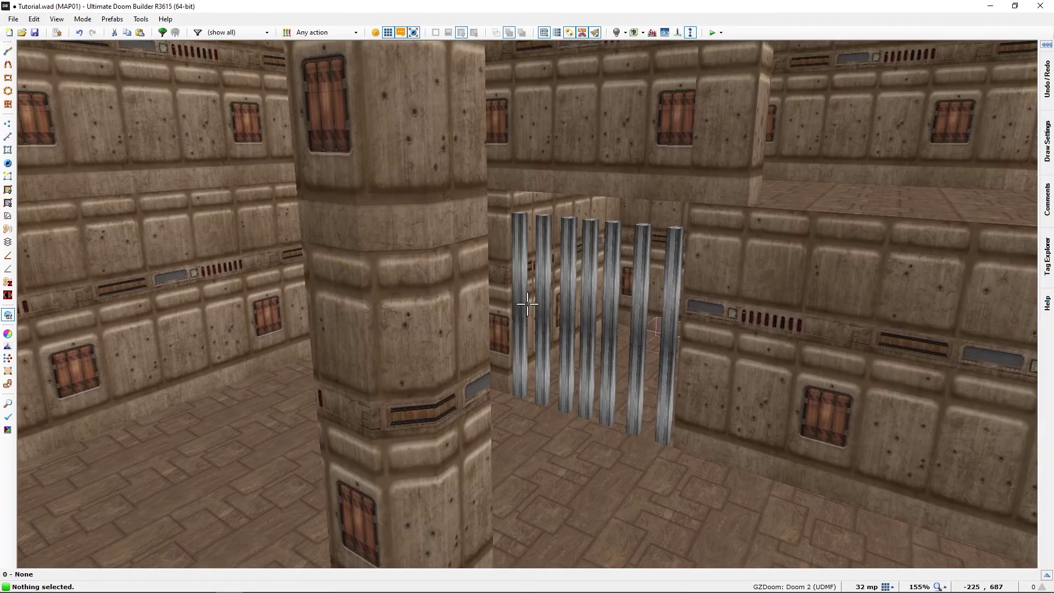
key(a)
key(q)
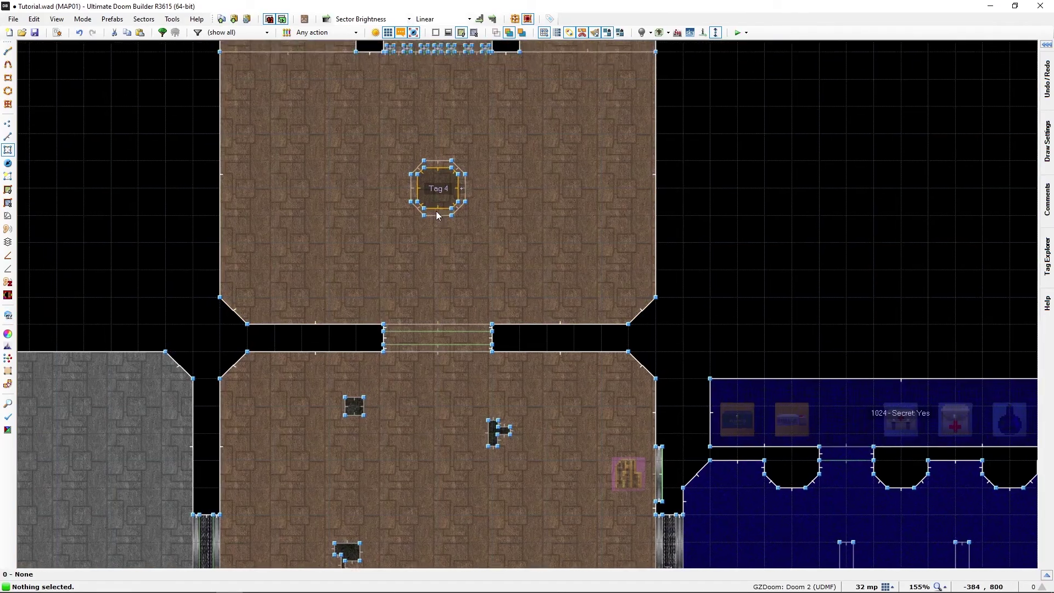
- Place a Soulsphere at the centre of the Tag 4 pillar with the Count as secret flag enabled
scroll(490, 385, up, 4)
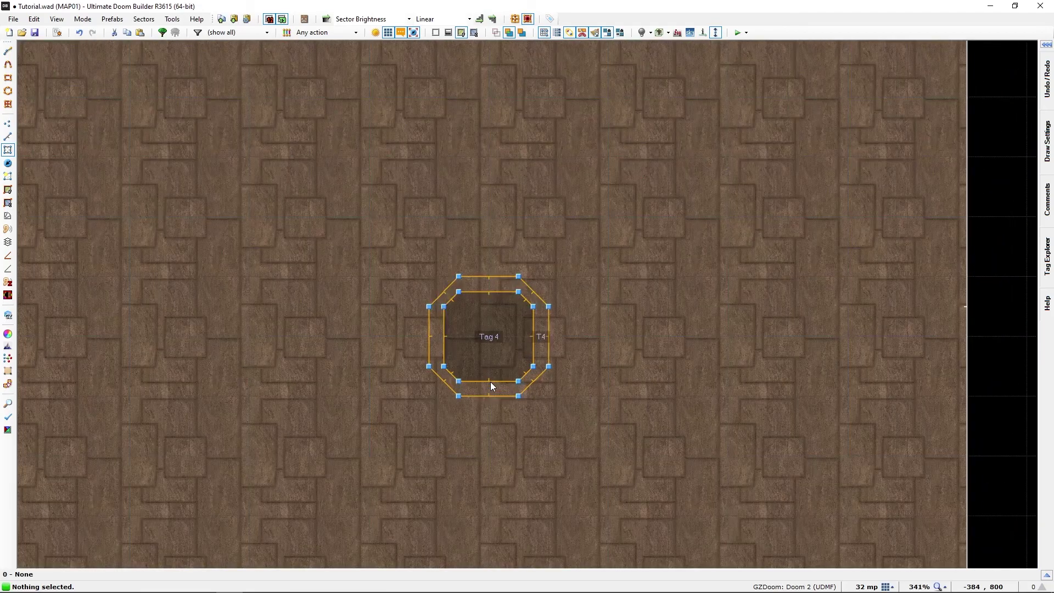
key(t)
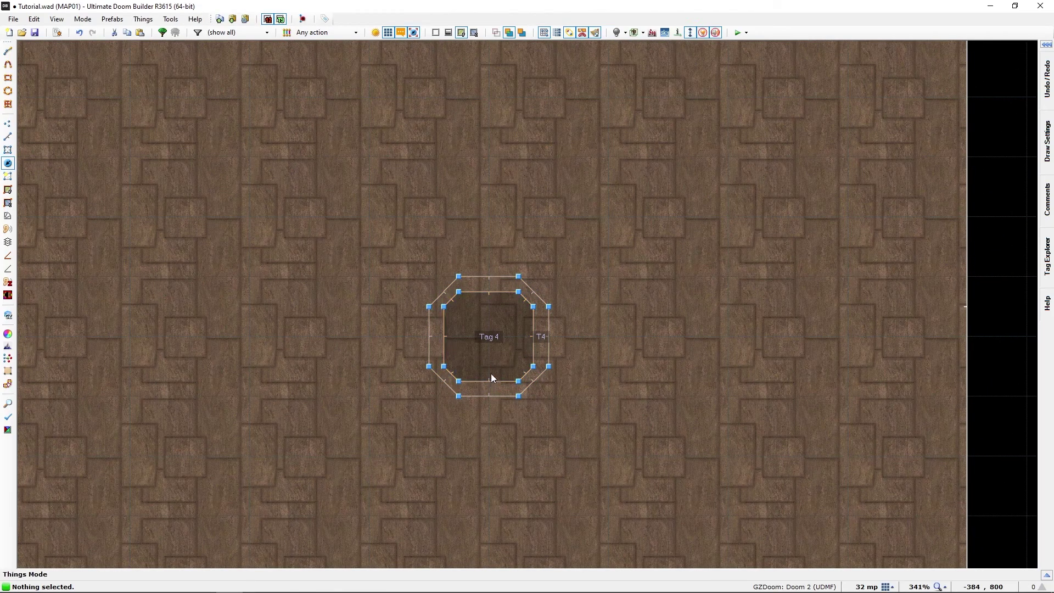
right_click(485, 338)
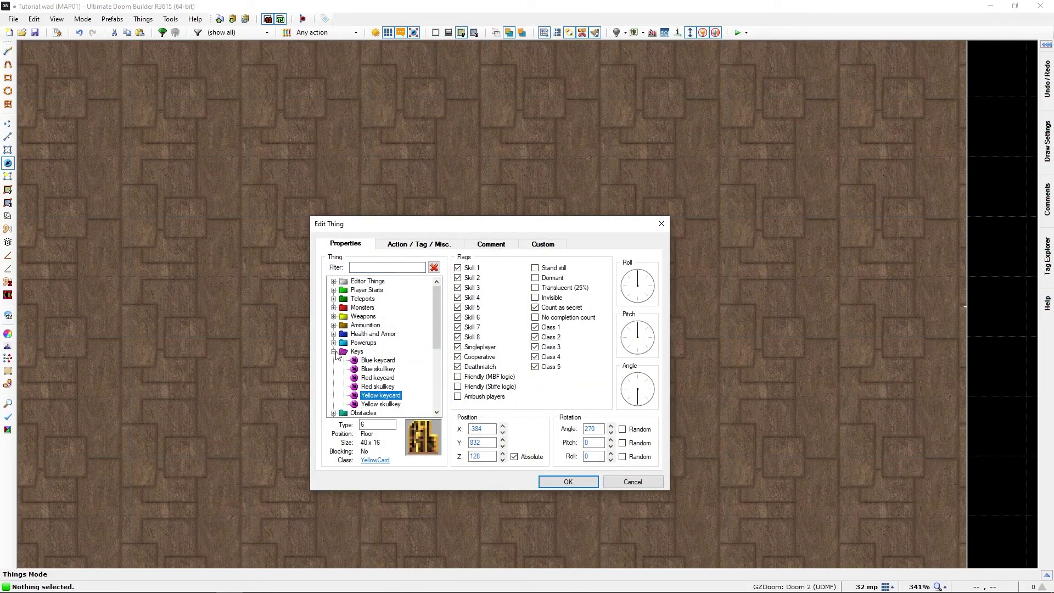
click(334, 352)
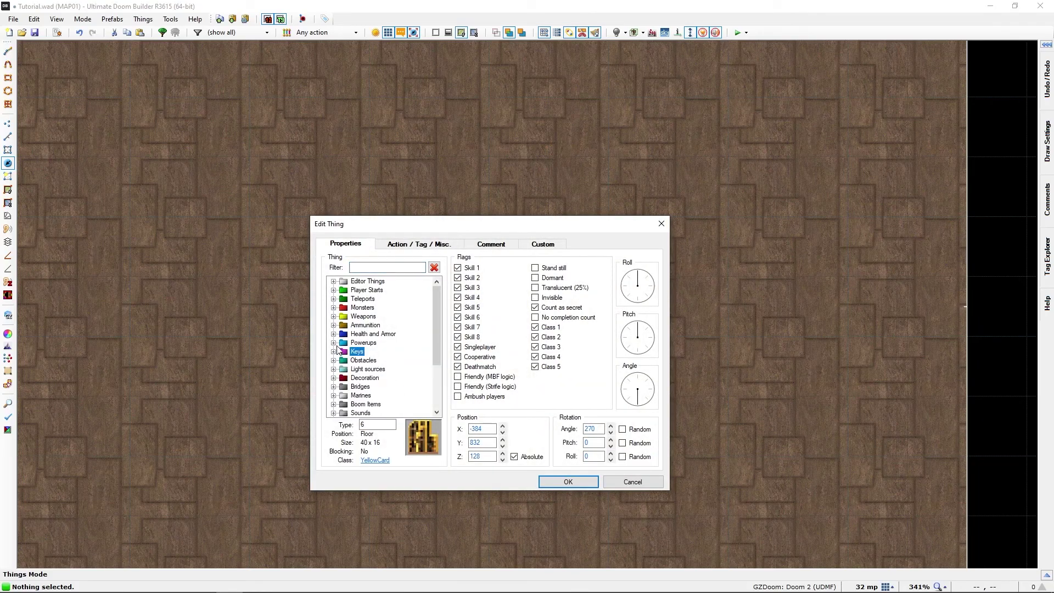
click(334, 343)
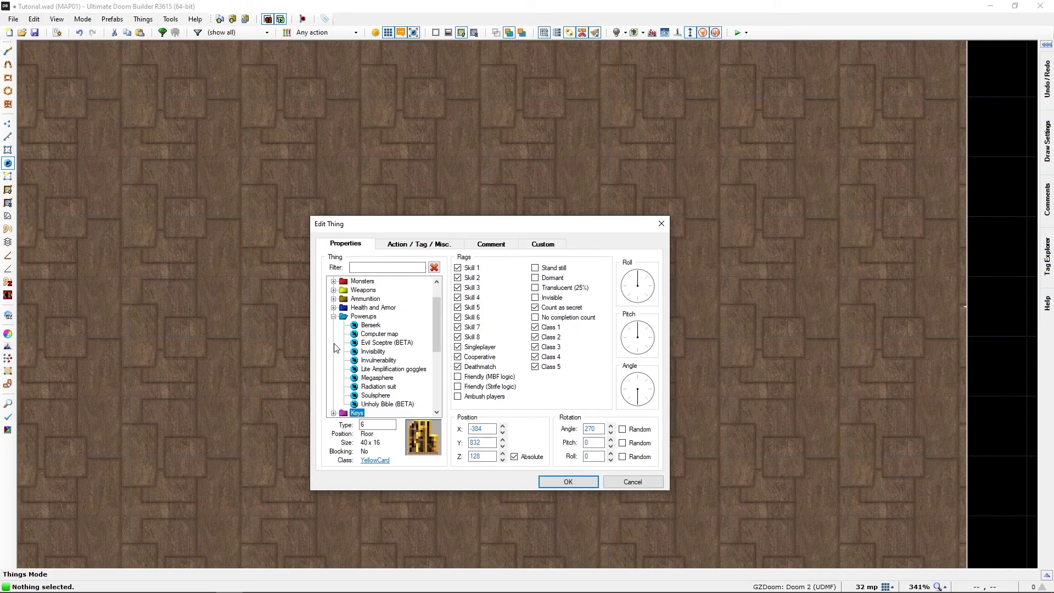
click(373, 397)
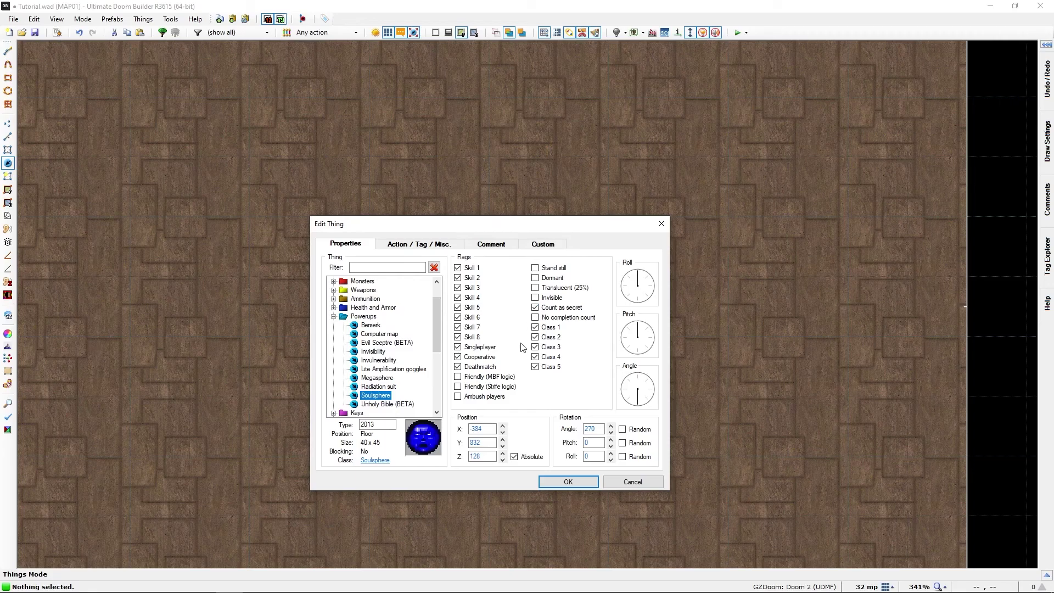
click(535, 308)
click(535, 308)
click(569, 481)
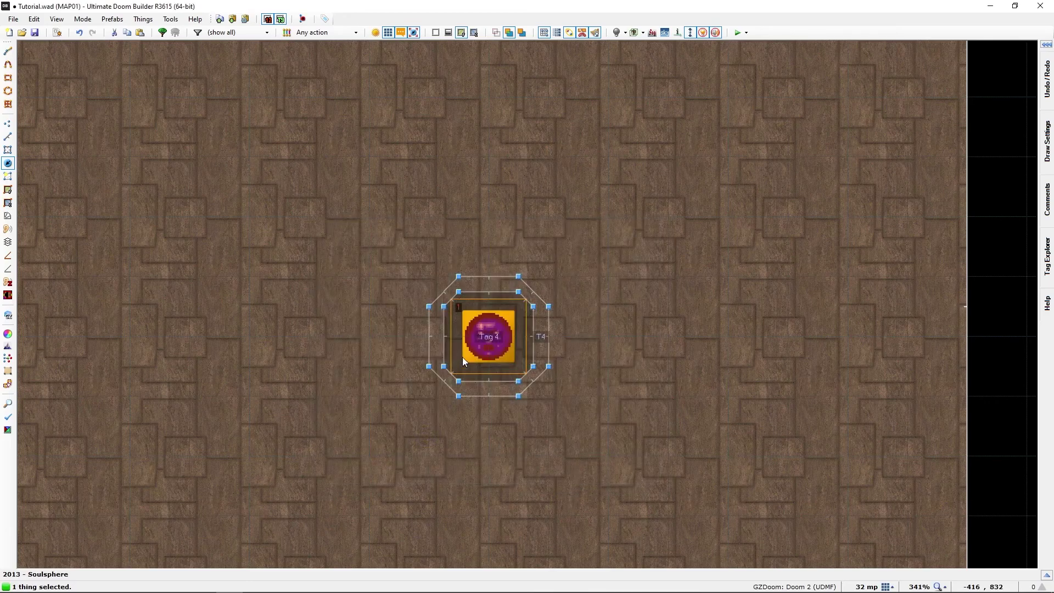
click(476, 320)
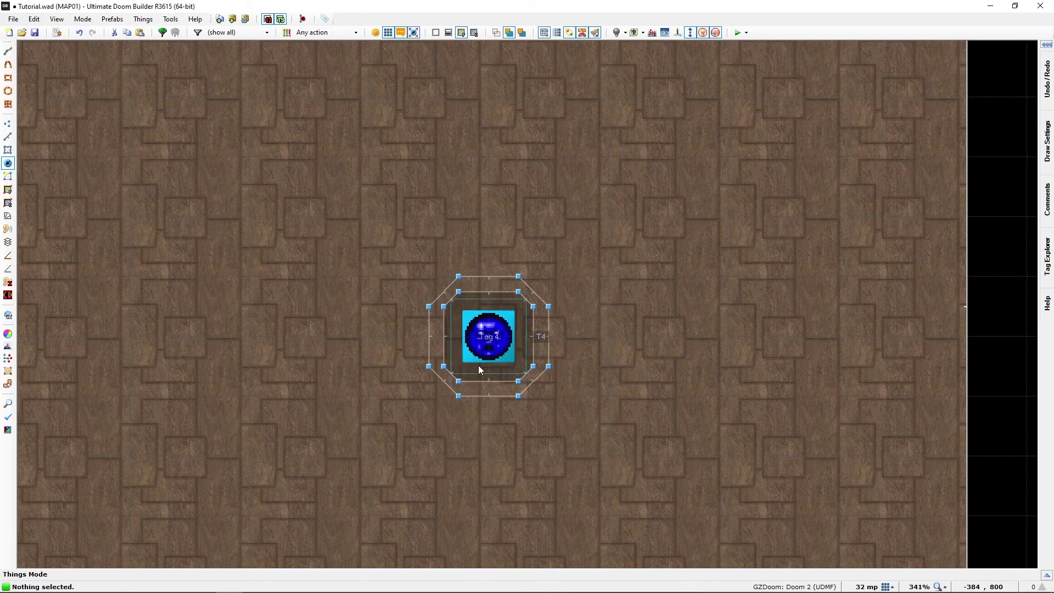
- Review the map layout around the Soulsphere pillar, the central brown room and the blue hall, and fit the whole map in view
scroll(479, 321, down, 7)
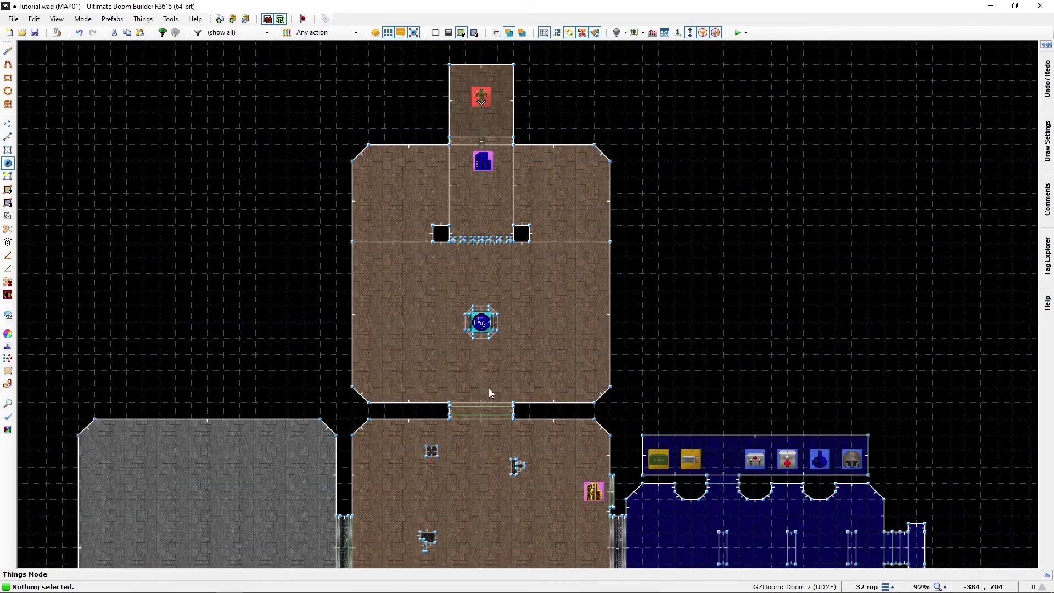
middle_drag(489, 387, 361, 118)
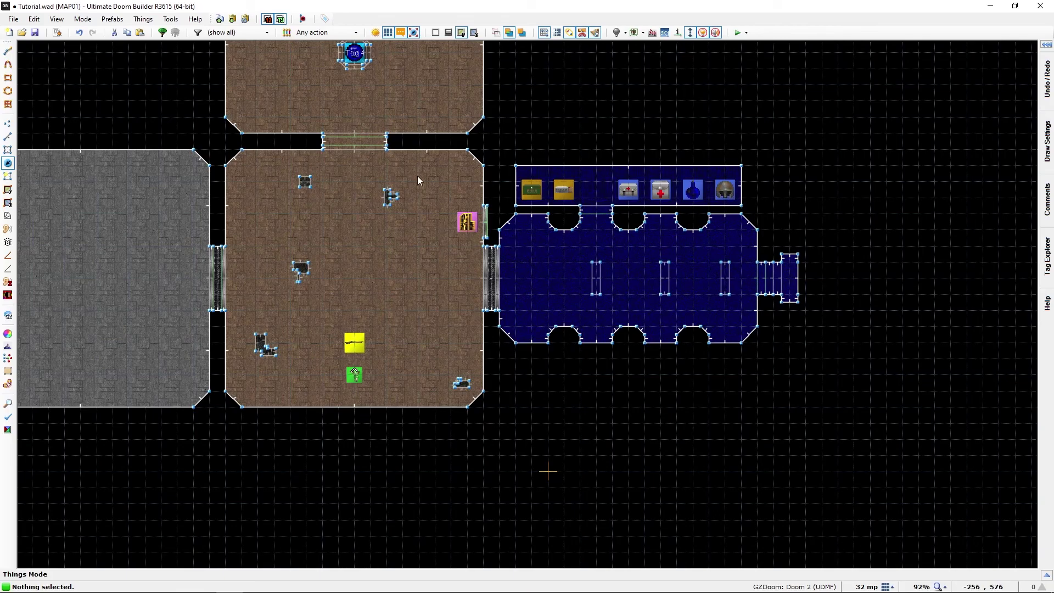
middle_drag(420, 174, 533, 292)
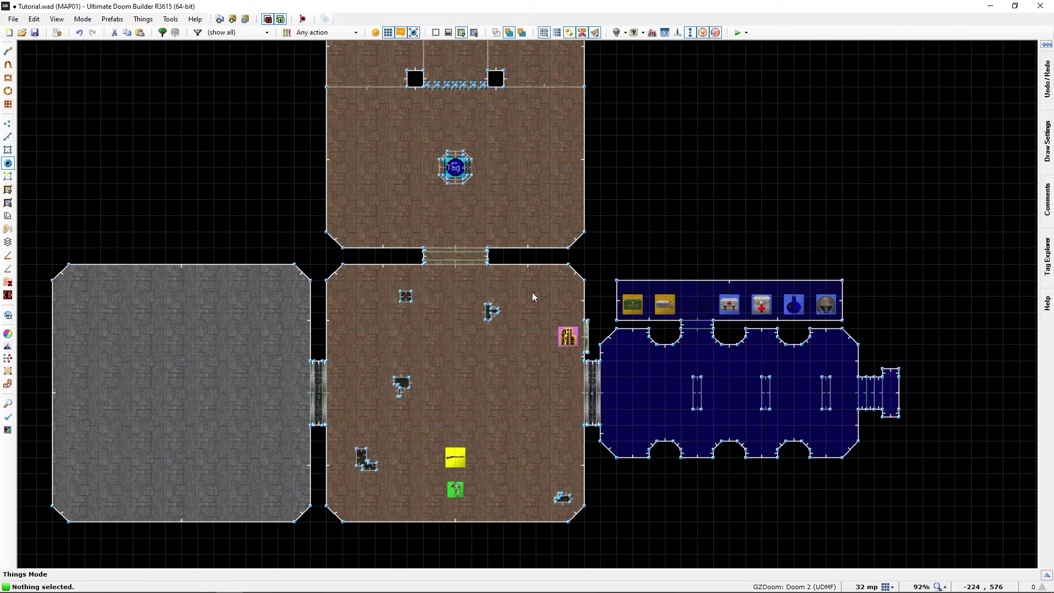
key(Home)
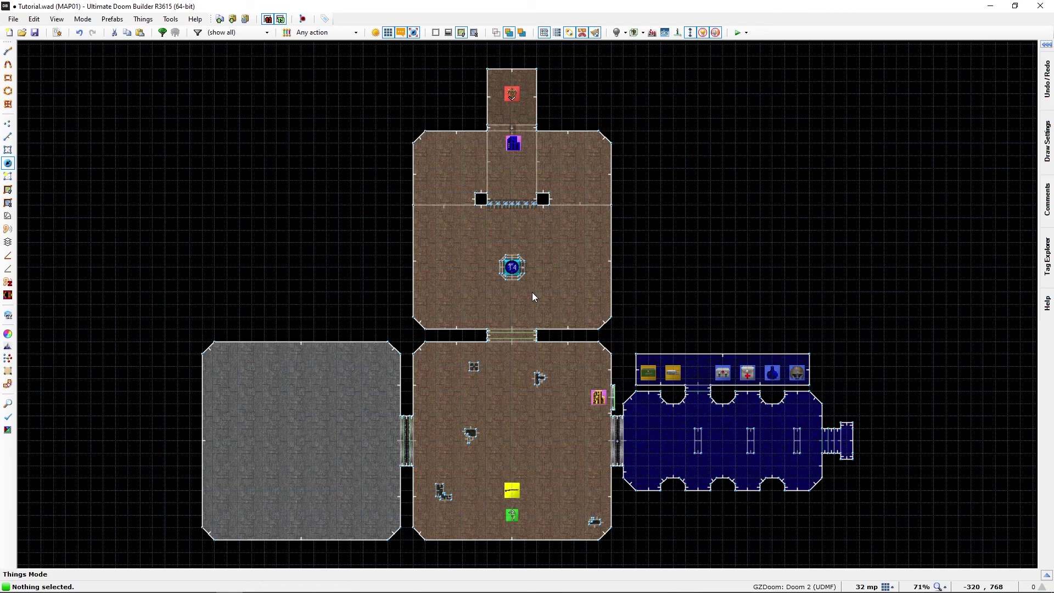